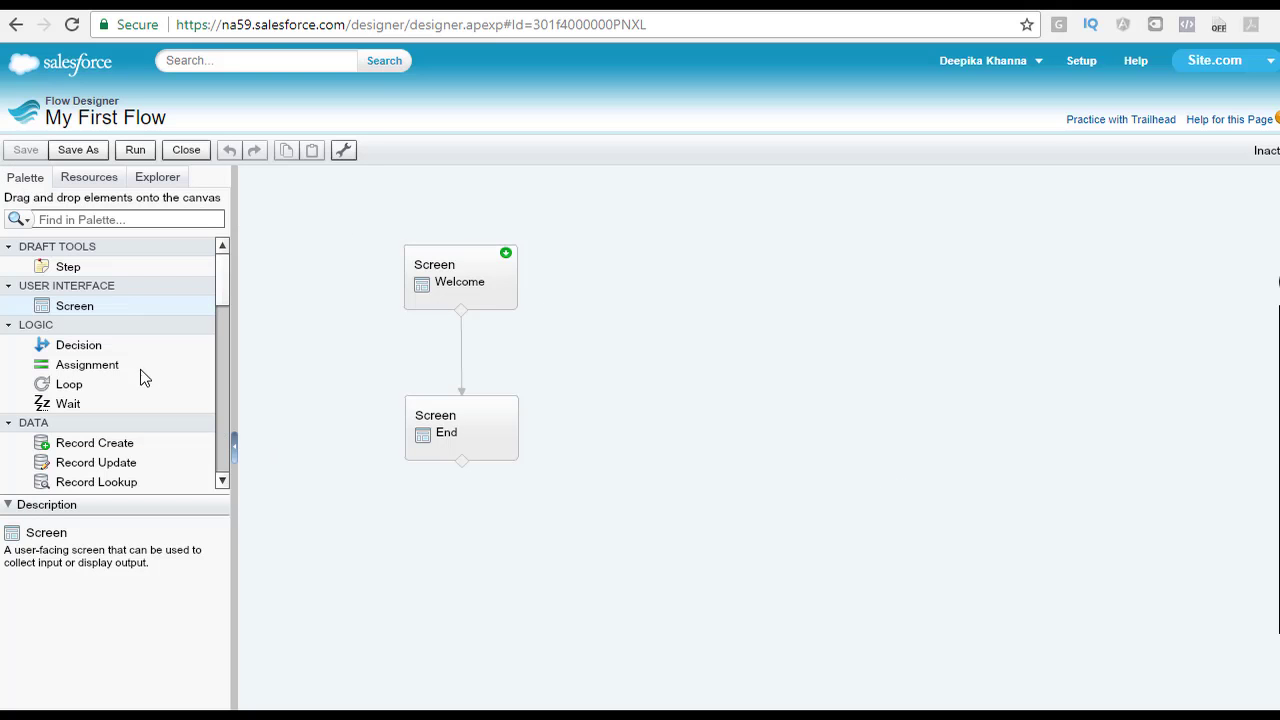
- Add a Screen element to the canvas and name it Personal Info Form
drag(74, 312, 629, 350)
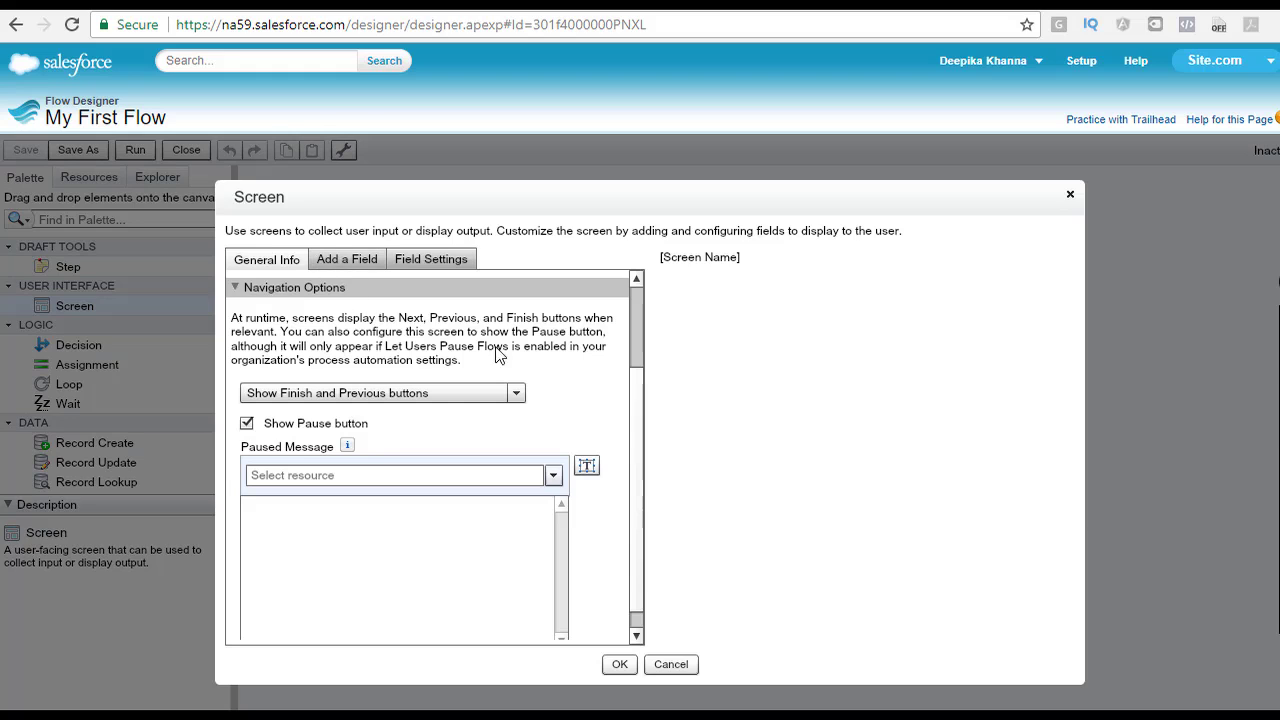
drag(634, 471, 634, 340)
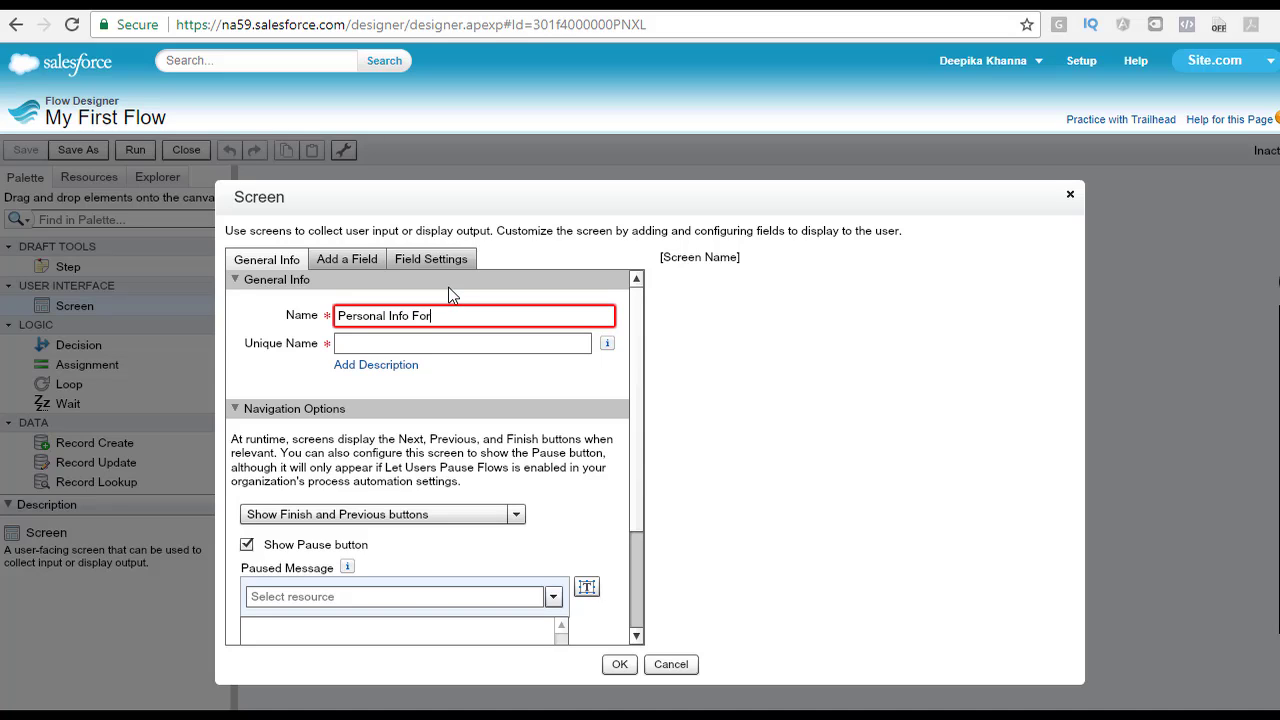
key(Tab)
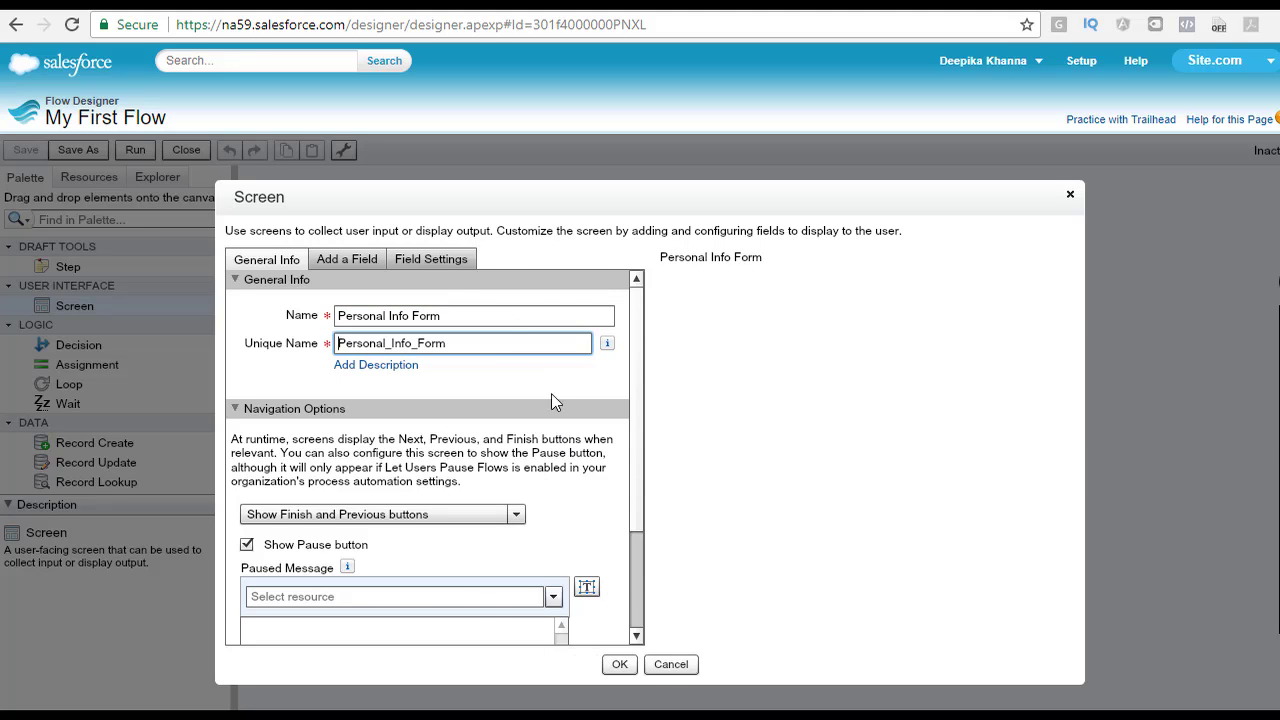
click(618, 665)
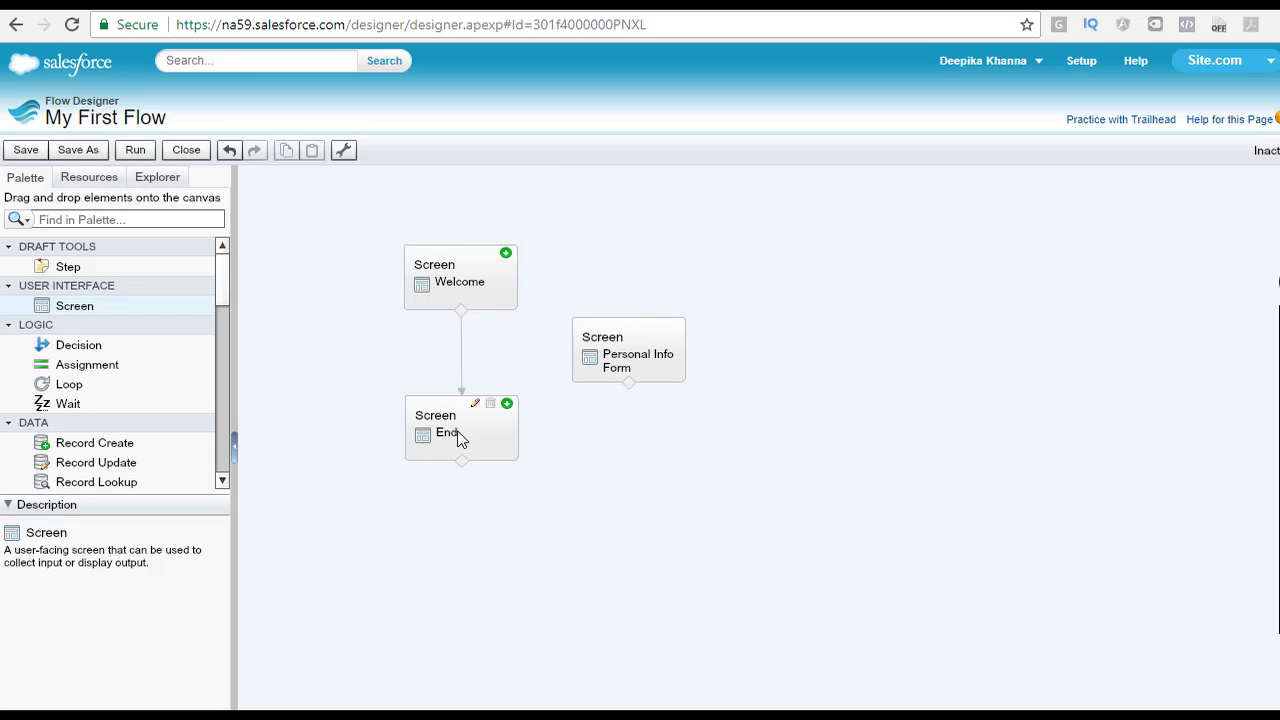
- Remove the connector from Welcome to End and arrange the Personal Info Form screen between those two screens
click(461, 350)
drag(472, 450, 492, 578)
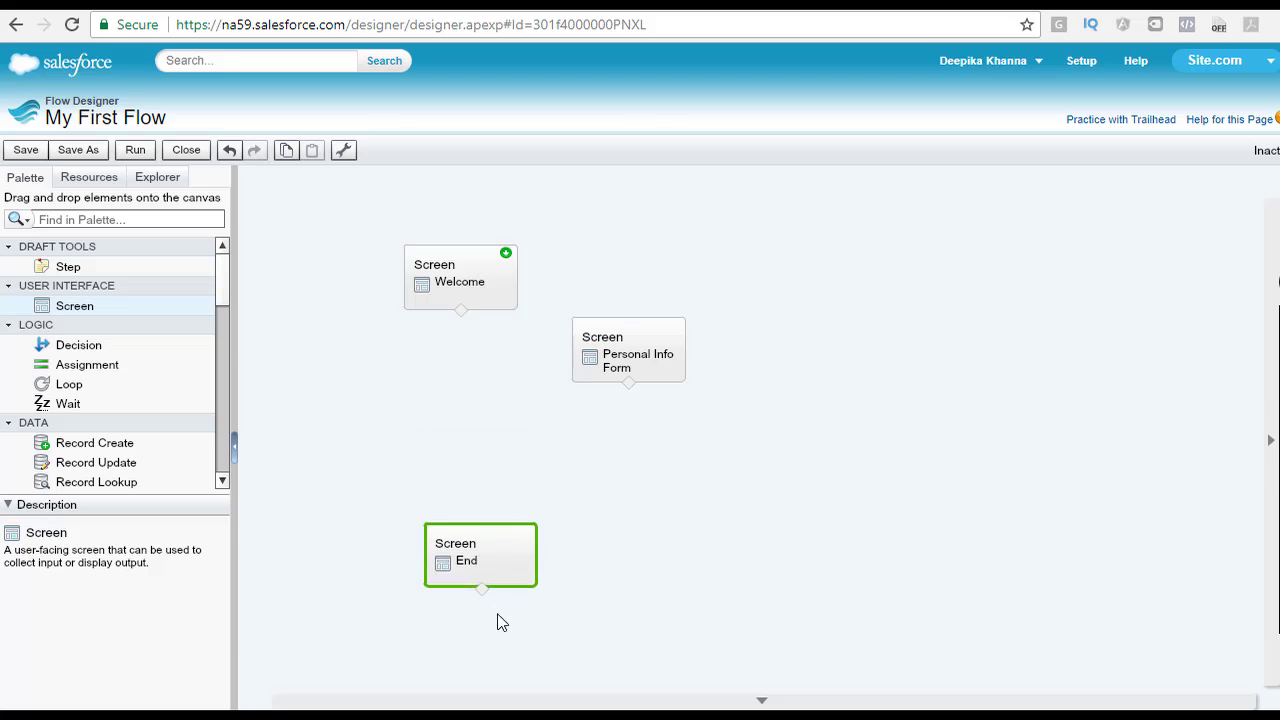
drag(502, 622, 506, 612)
drag(610, 358, 448, 425)
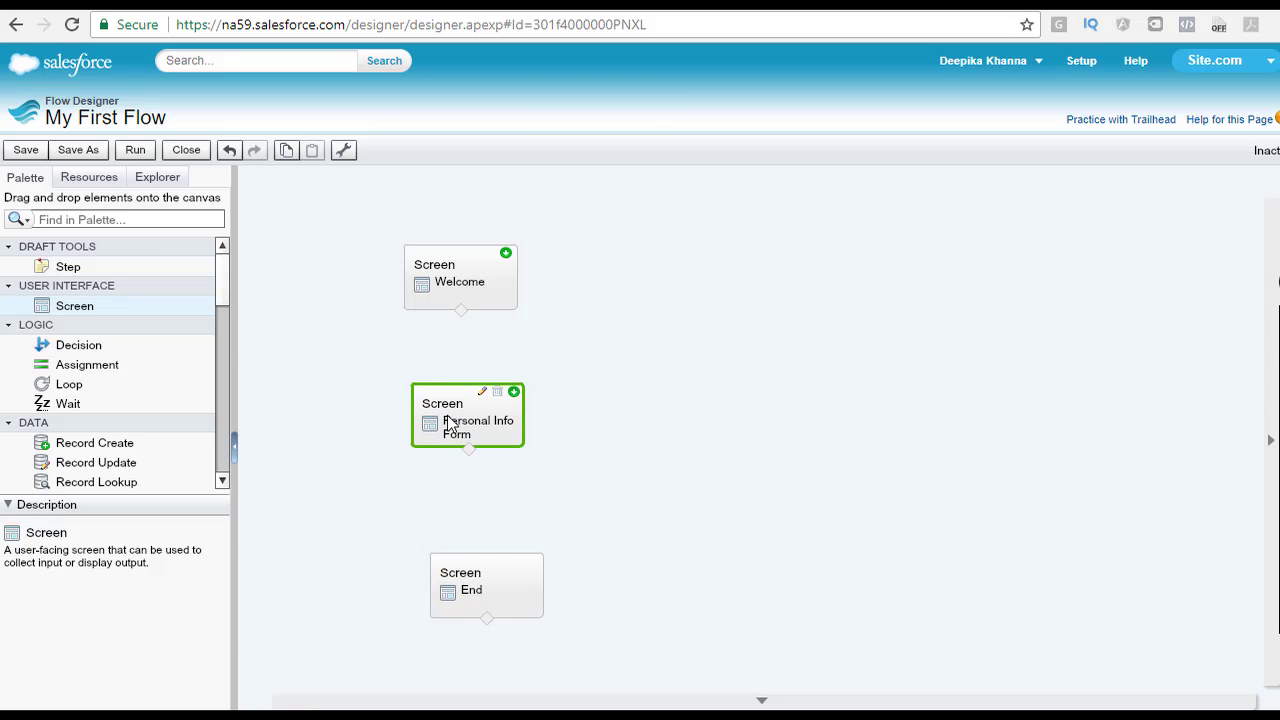
drag(491, 560, 469, 517)
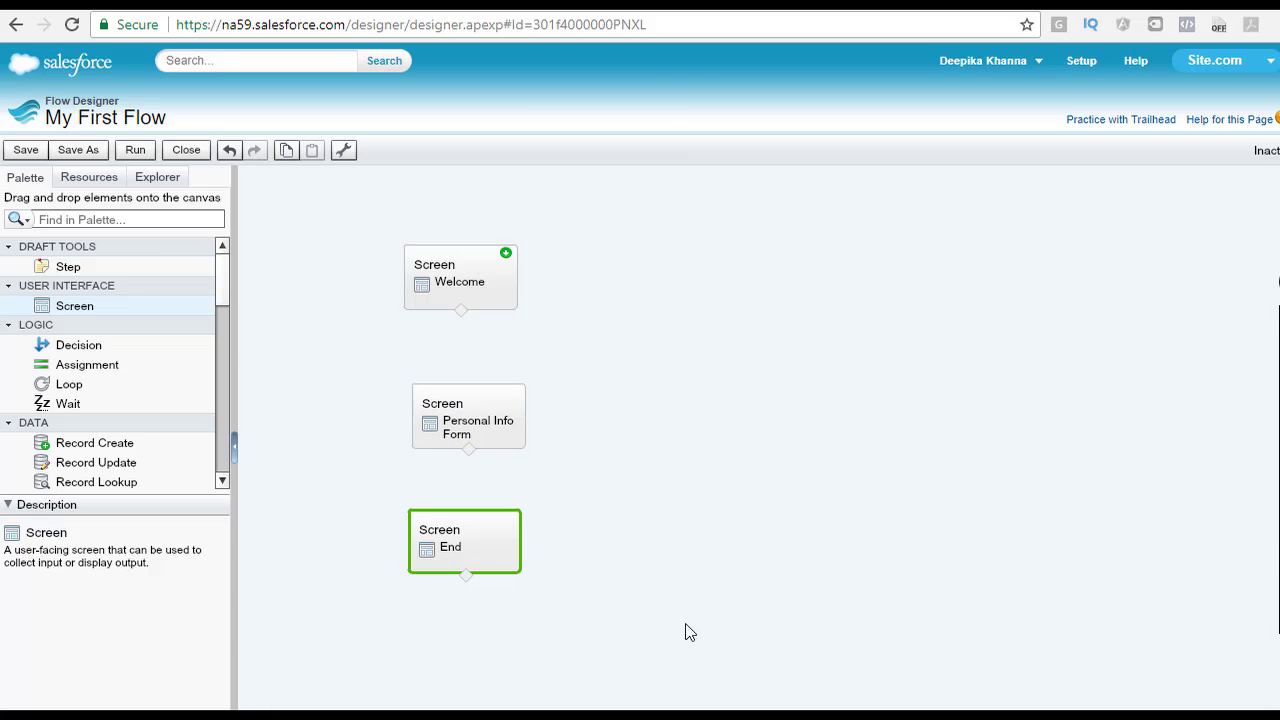
drag(501, 411, 467, 402)
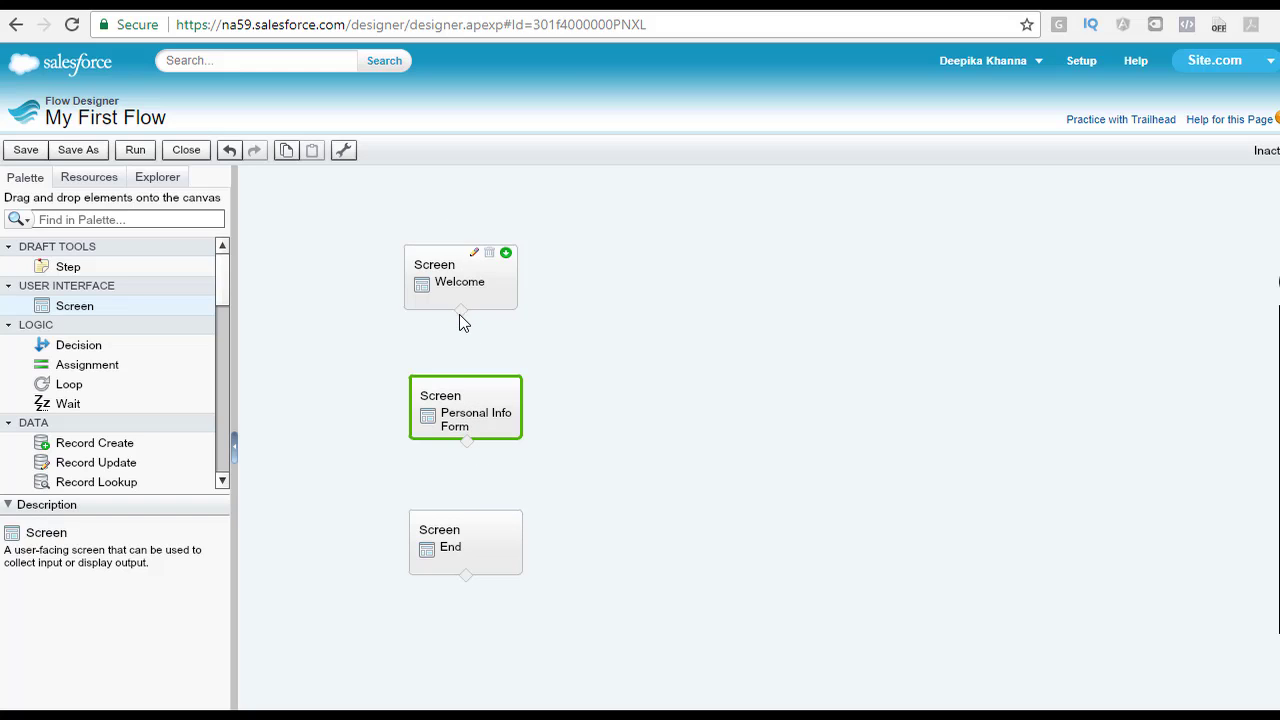
- Connect Welcome to Personal Info Form and Personal Info Form to End, aligning the middle screen under Welcome
drag(462, 340, 464, 392)
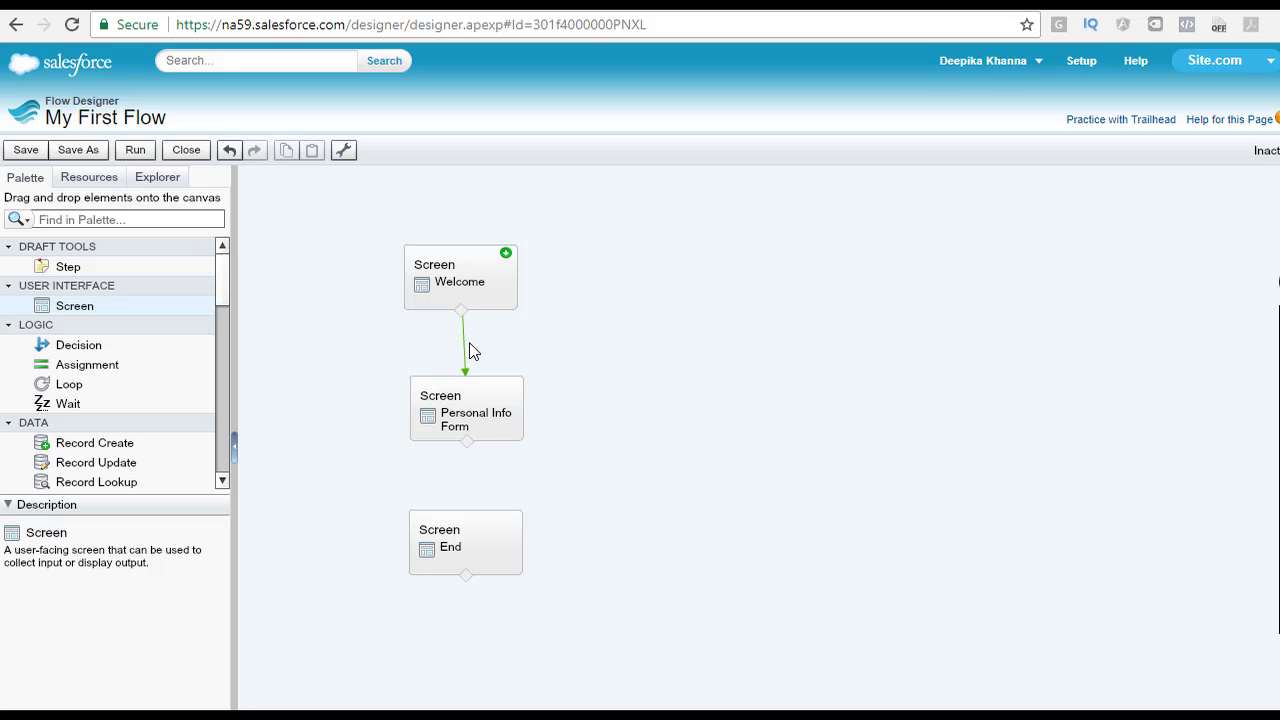
drag(465, 447, 482, 525)
drag(466, 398, 461, 406)
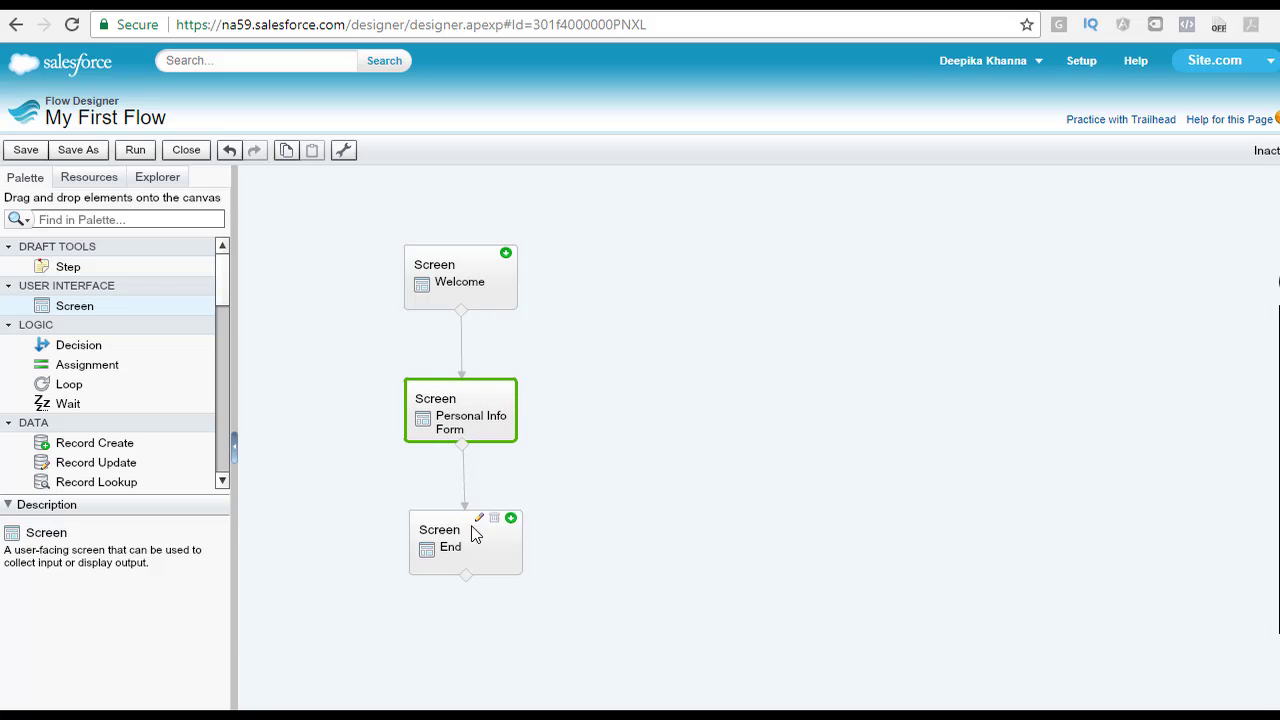
- Open the Personal Info Form screen, review the field types that can be added, and close it without adding any
click(465, 489)
click(474, 402)
click(476, 387)
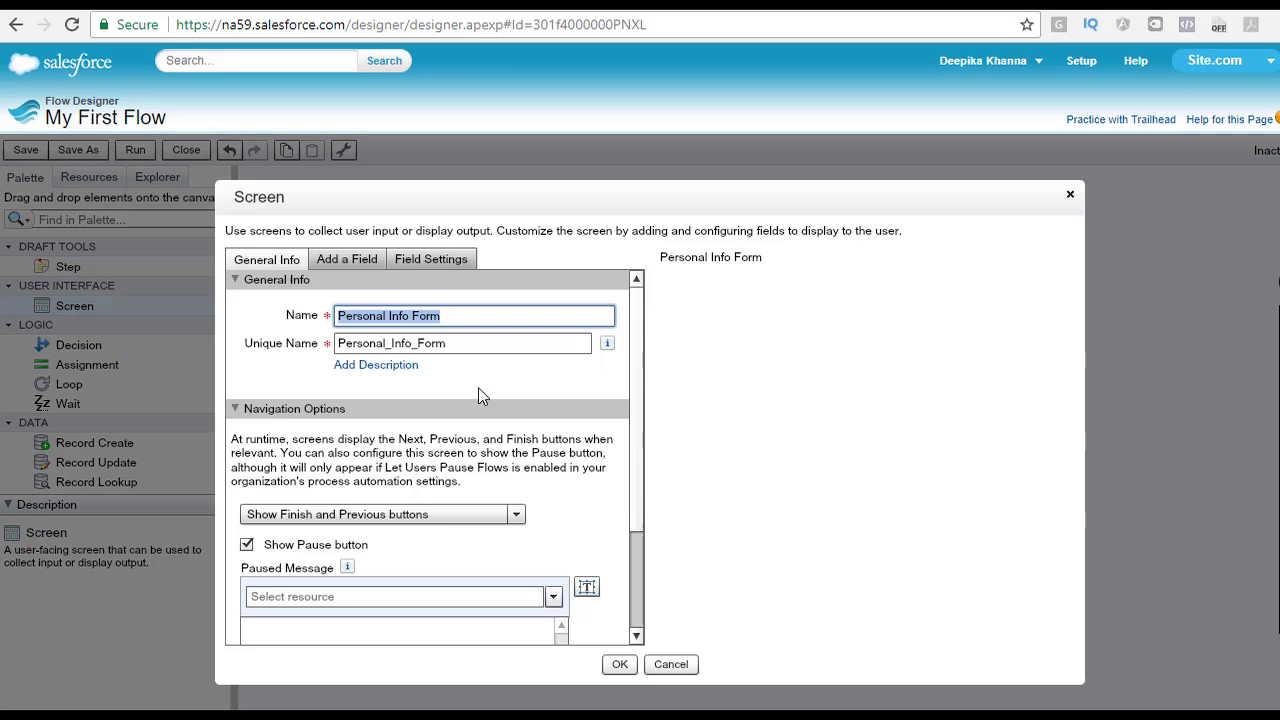
click(358, 261)
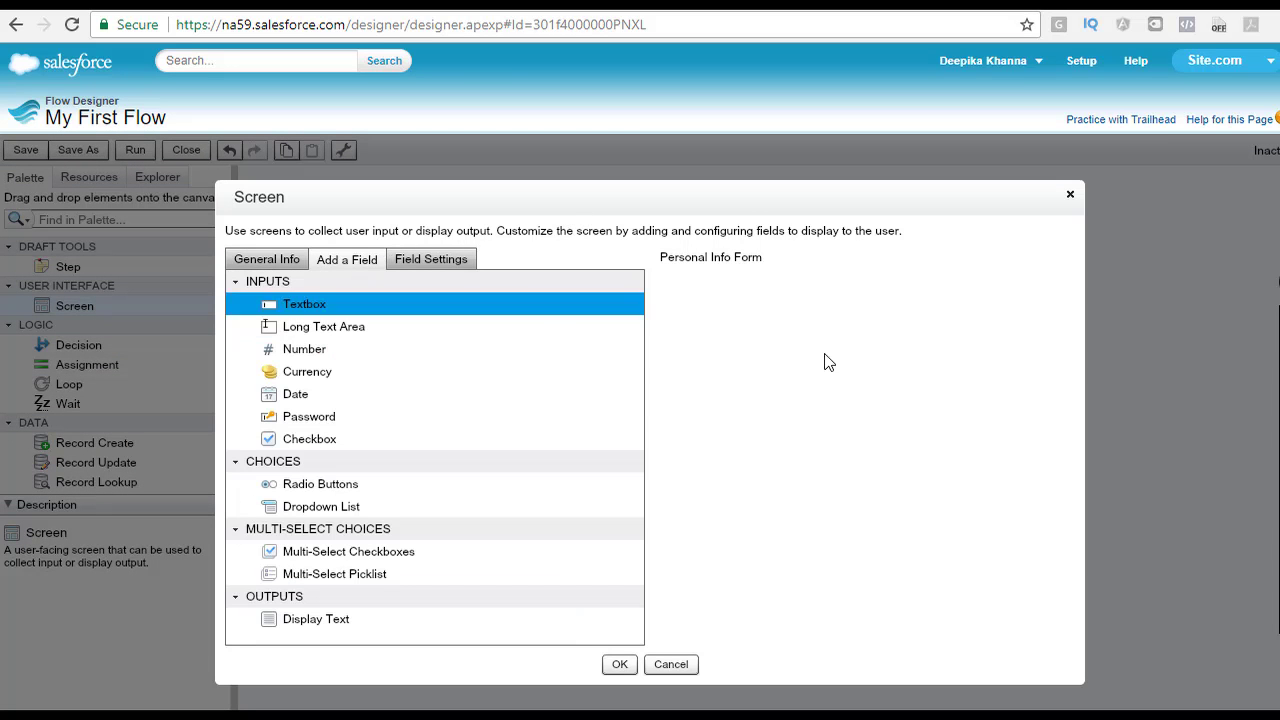
click(619, 666)
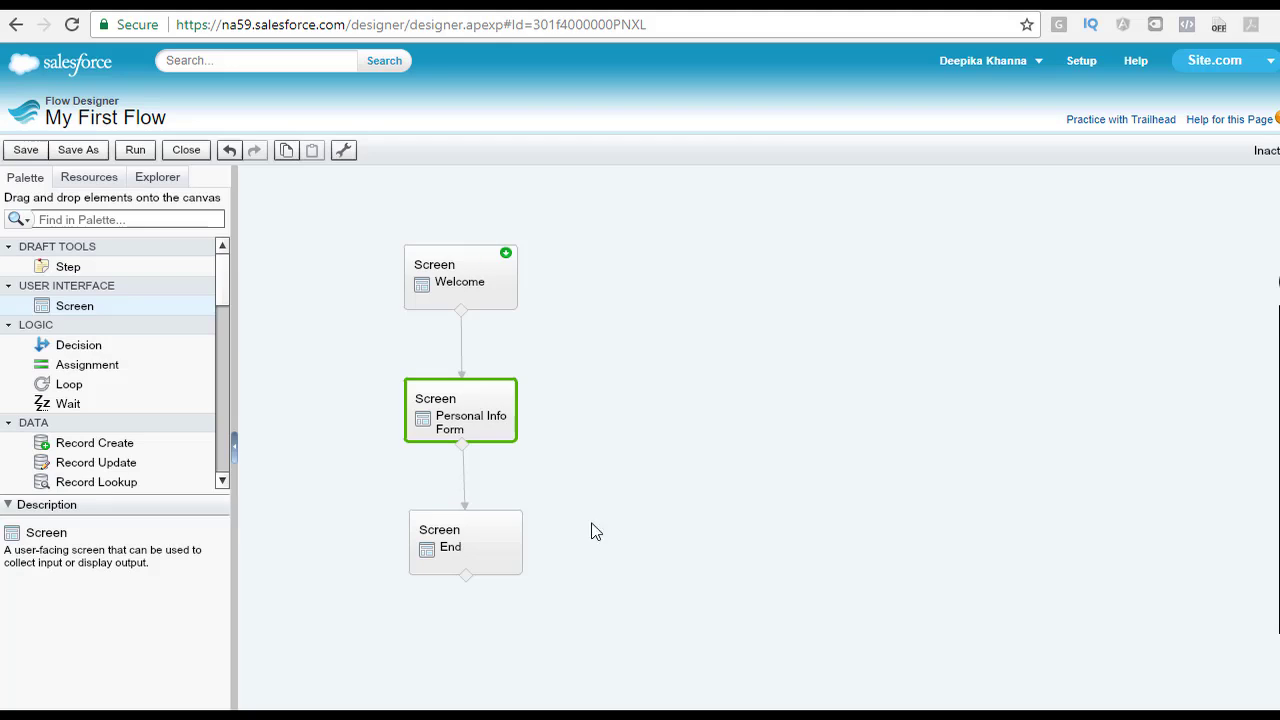
- Save the flow, run it through its Welcome, Personal Info Form and End screens, and return to the designer
click(25, 150)
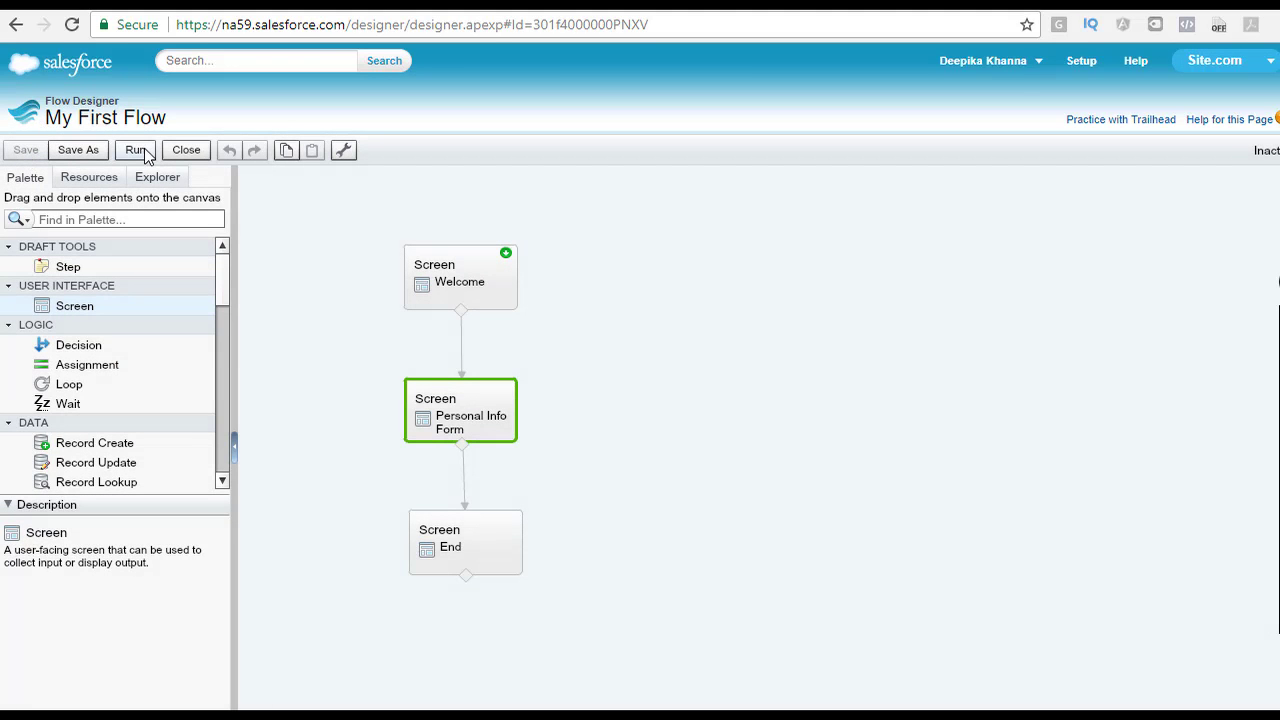
click(139, 150)
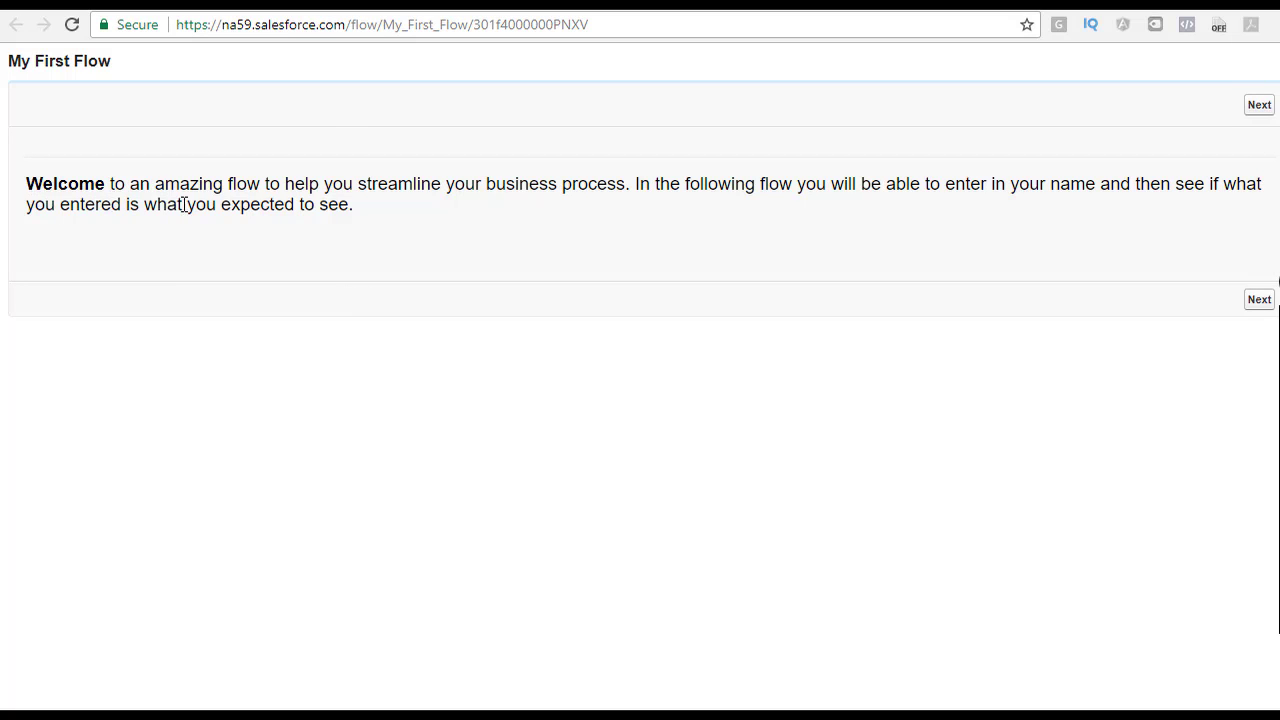
drag(356, 207, 25, 190)
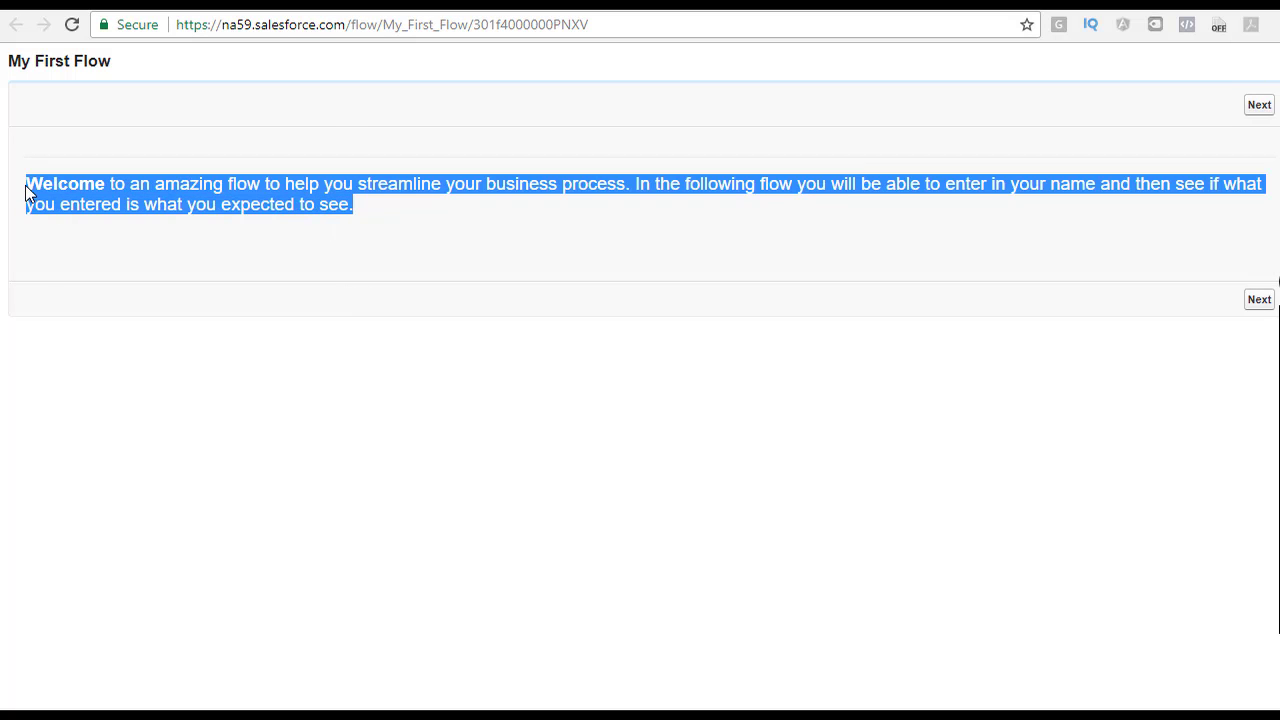
click(1259, 105)
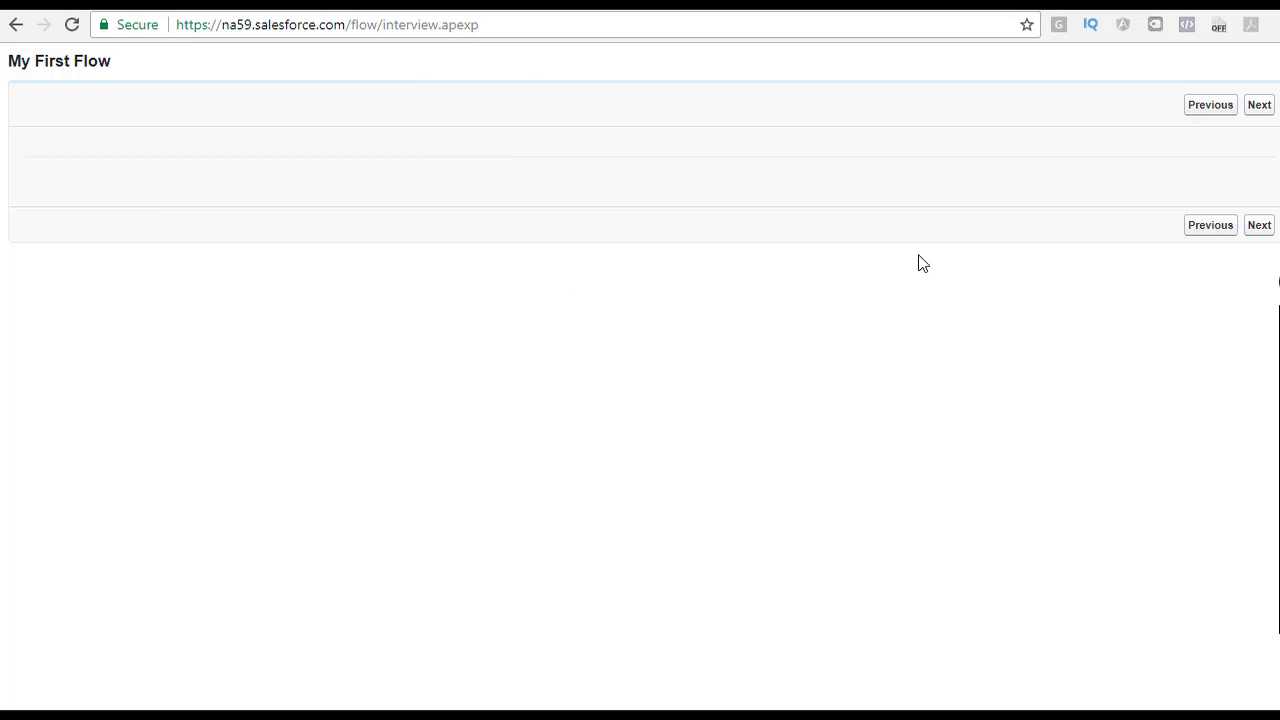
click(1259, 225)
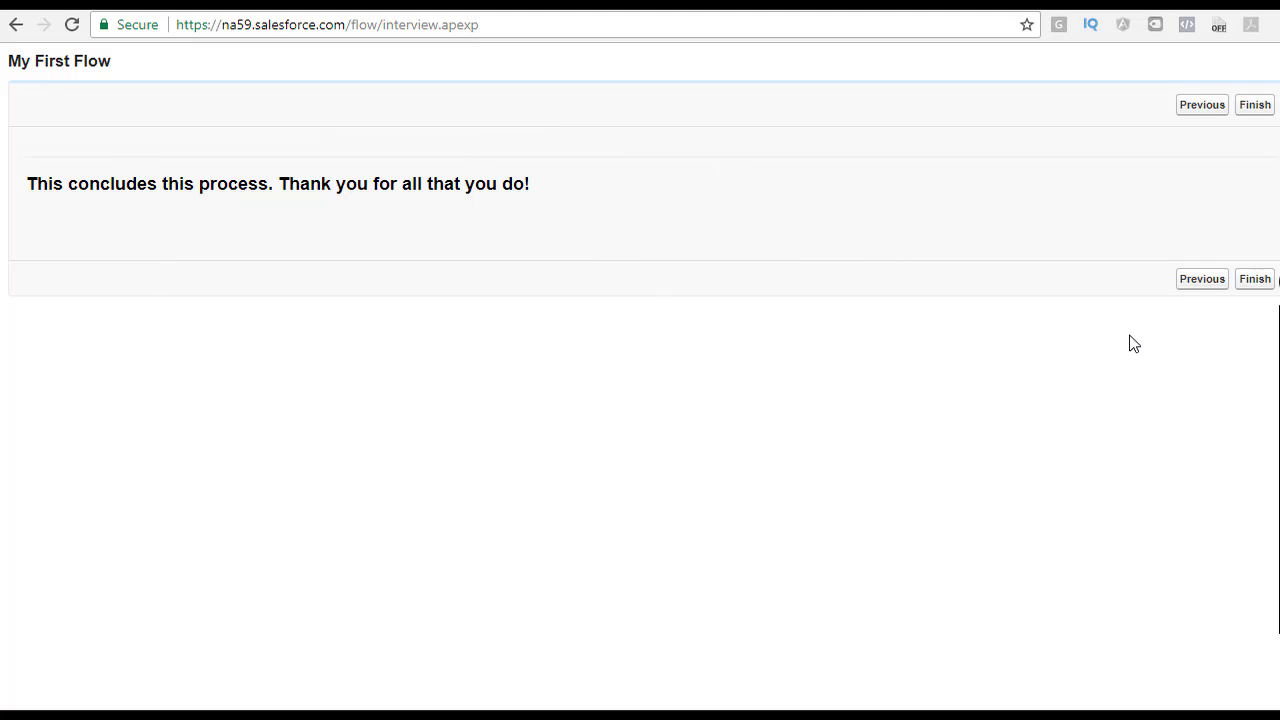
click(120, 5)
- Add a Display Text field to the Personal Info Form screen with the unique name Form_Text
mouse_move(488, 392)
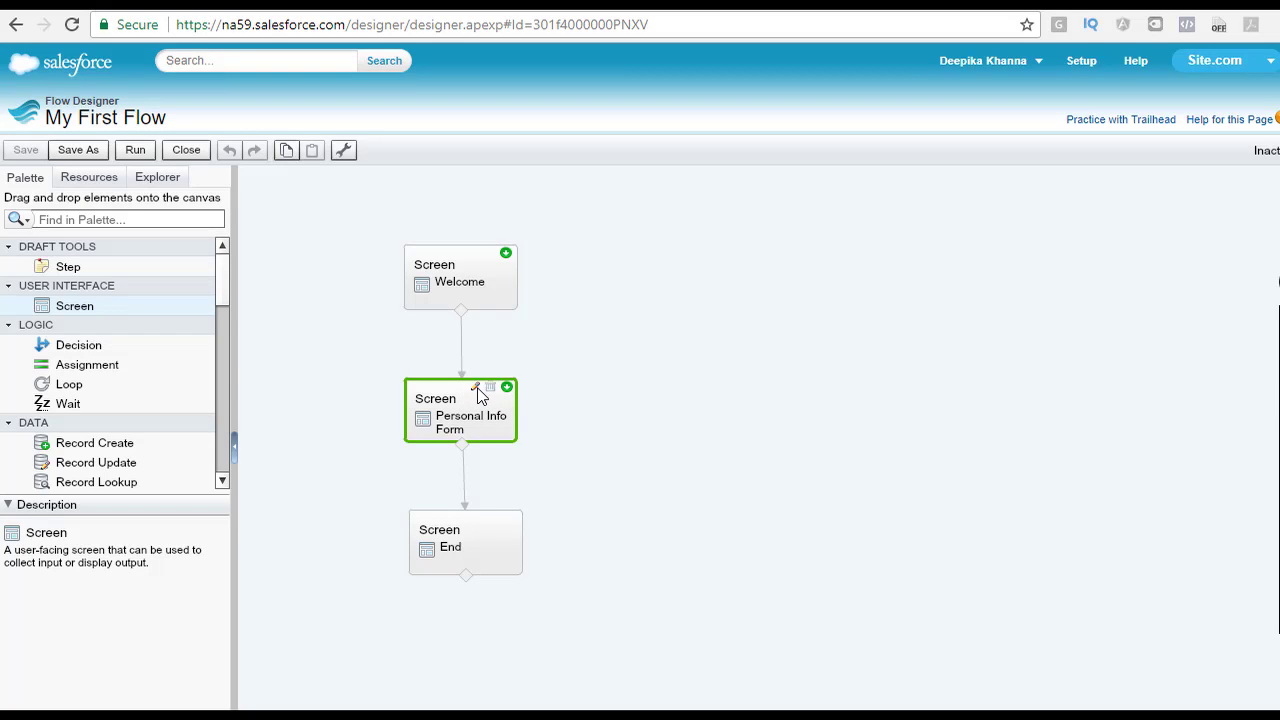
click(474, 386)
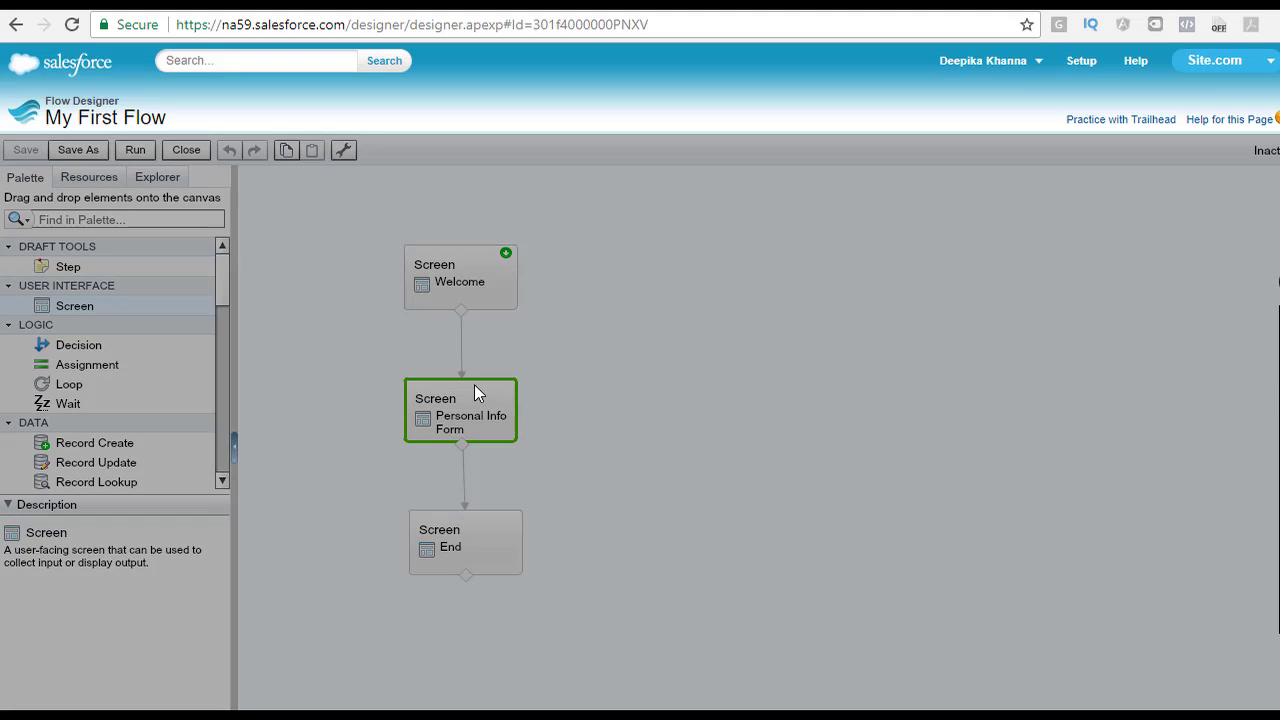
click(339, 259)
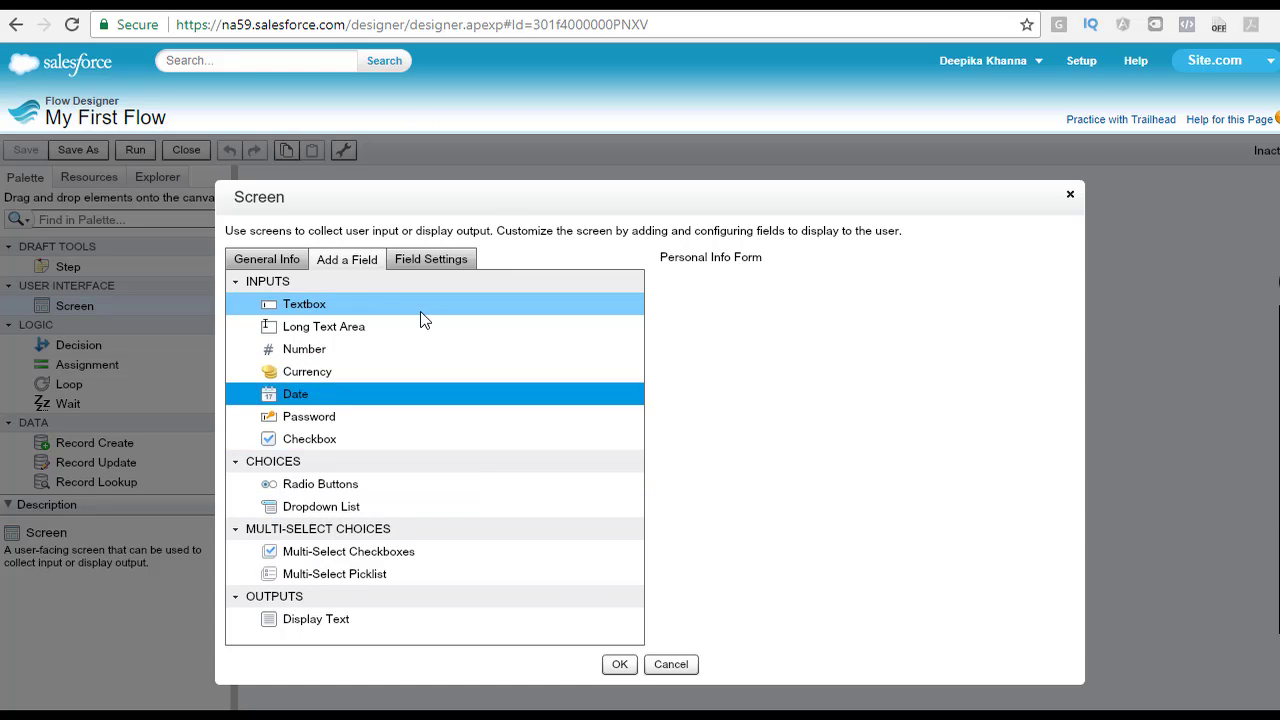
drag(329, 620, 760, 284)
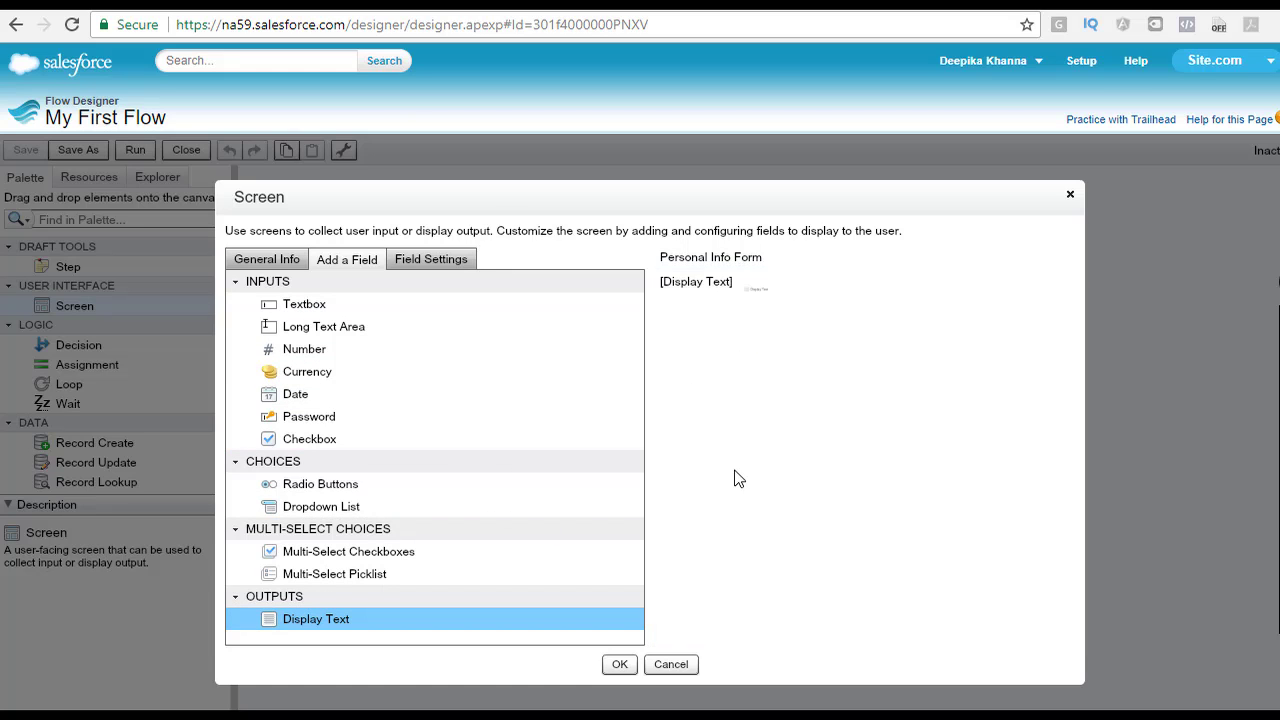
click(697, 284)
click(440, 296)
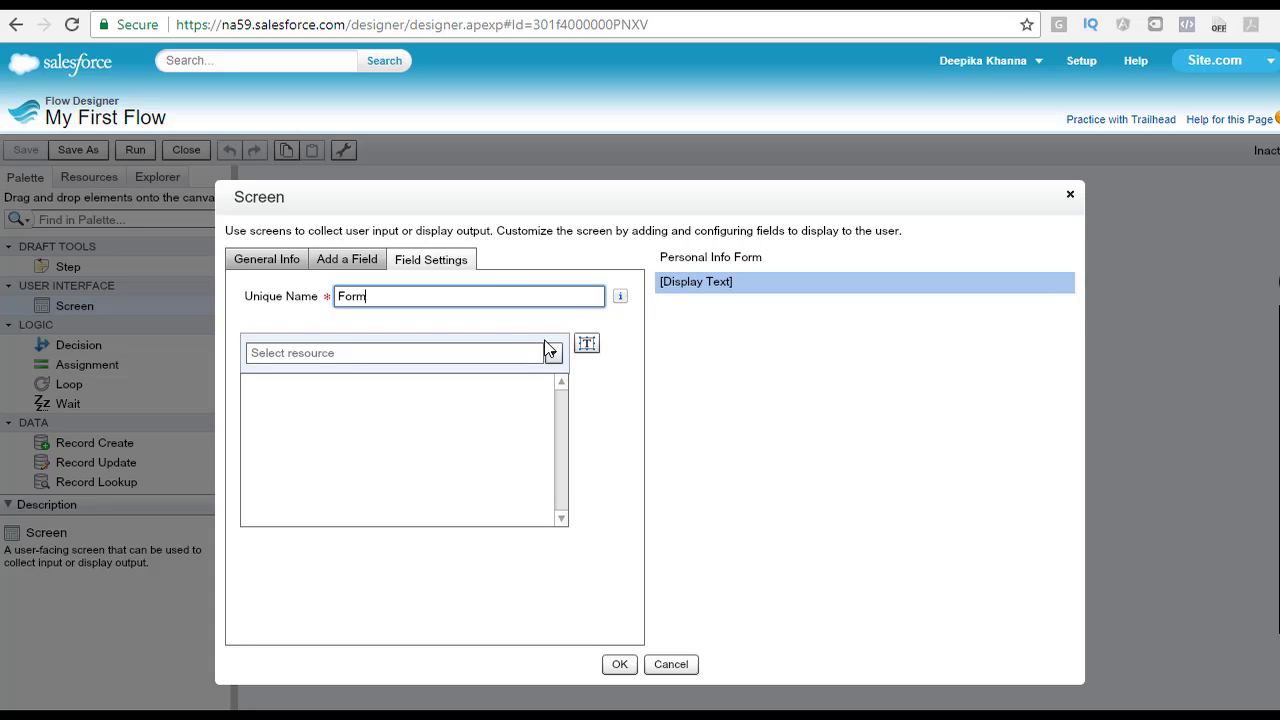
text(Form_Text)
key(Tab)
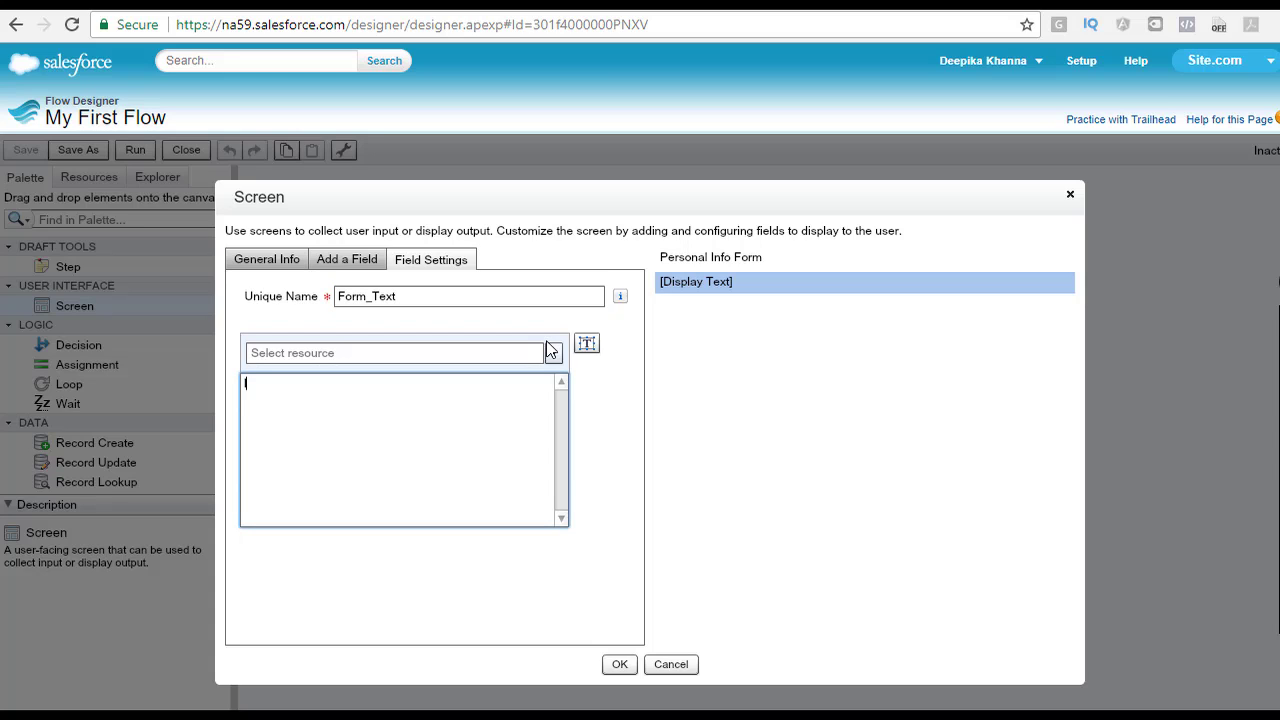
- Enter the display text "Please enter your name below. You can either enter your first name or your full name."
text(Please ent)
text(either ebnter y)
key(BackSpace)
key(BackSpace)
key(BackSpace)
key(BackSpace)
key(BackSpace)
key(BackSpace)
key(BackSpace)
text(nter your)
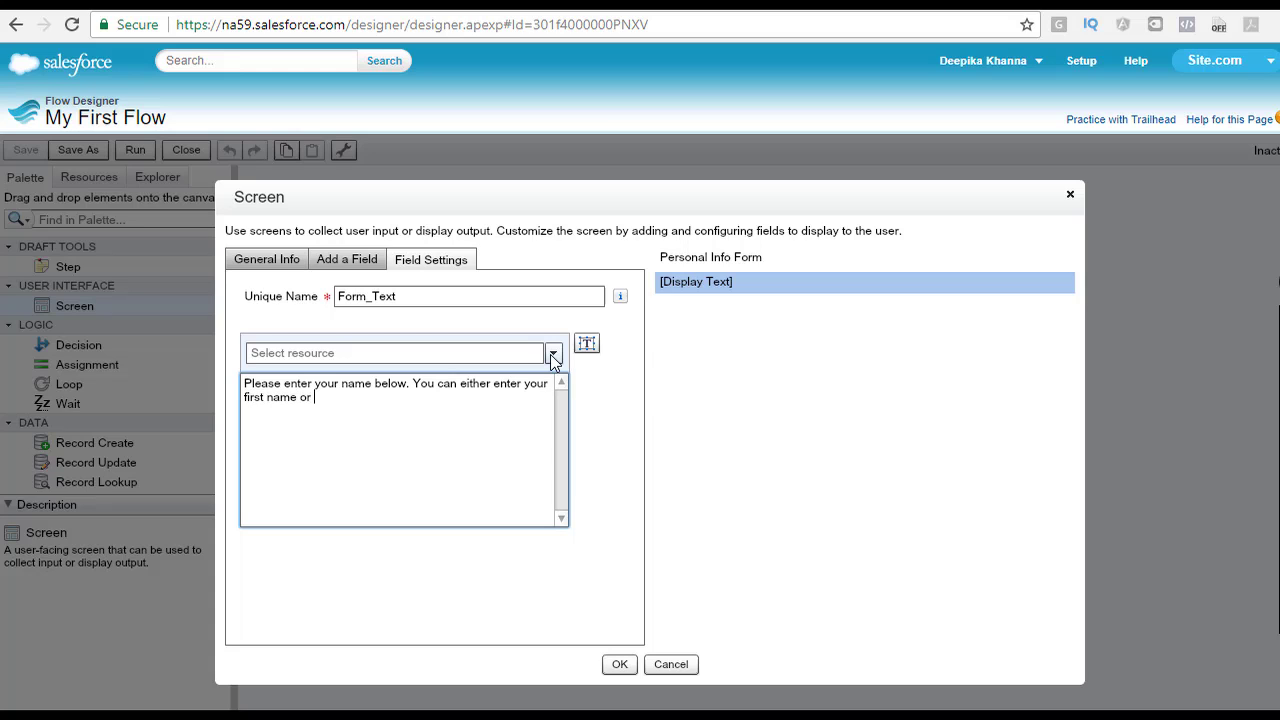
key(BackSpace)
text(ull name.)
key(Return)
- Switch the display text to rich text and enlarge the font size of the whole message
drag(400, 398, 242, 376)
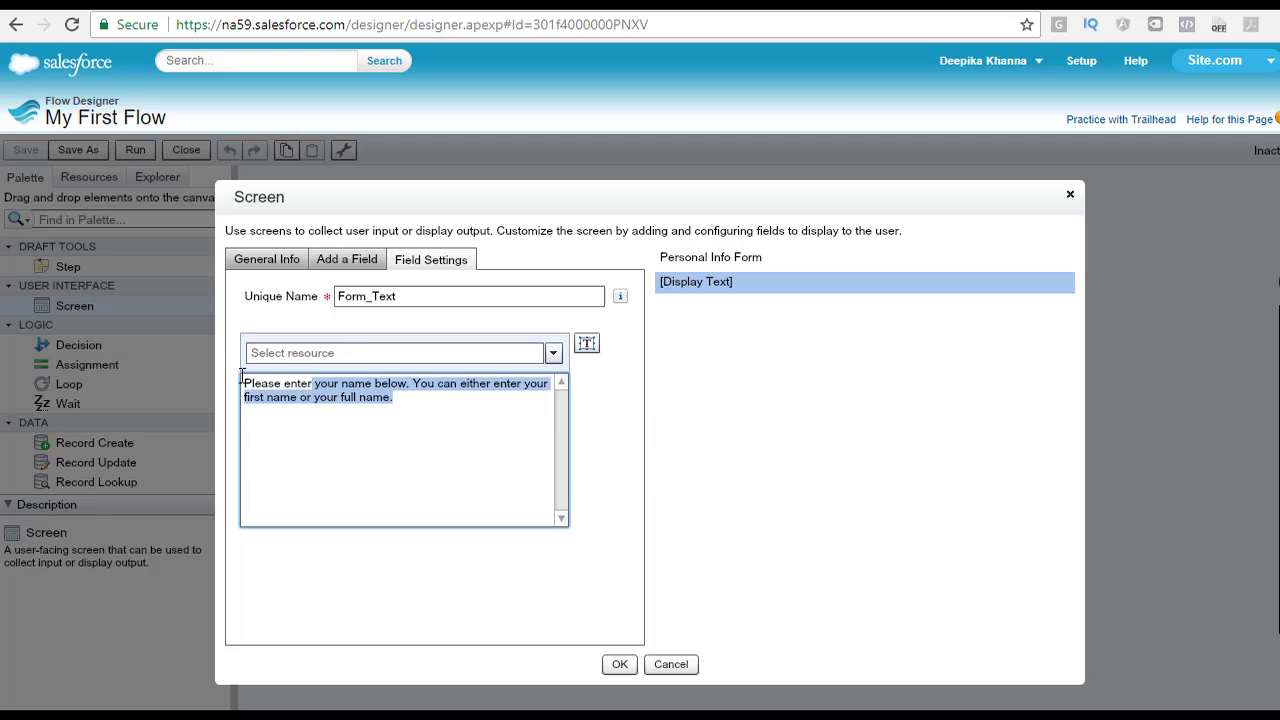
click(587, 343)
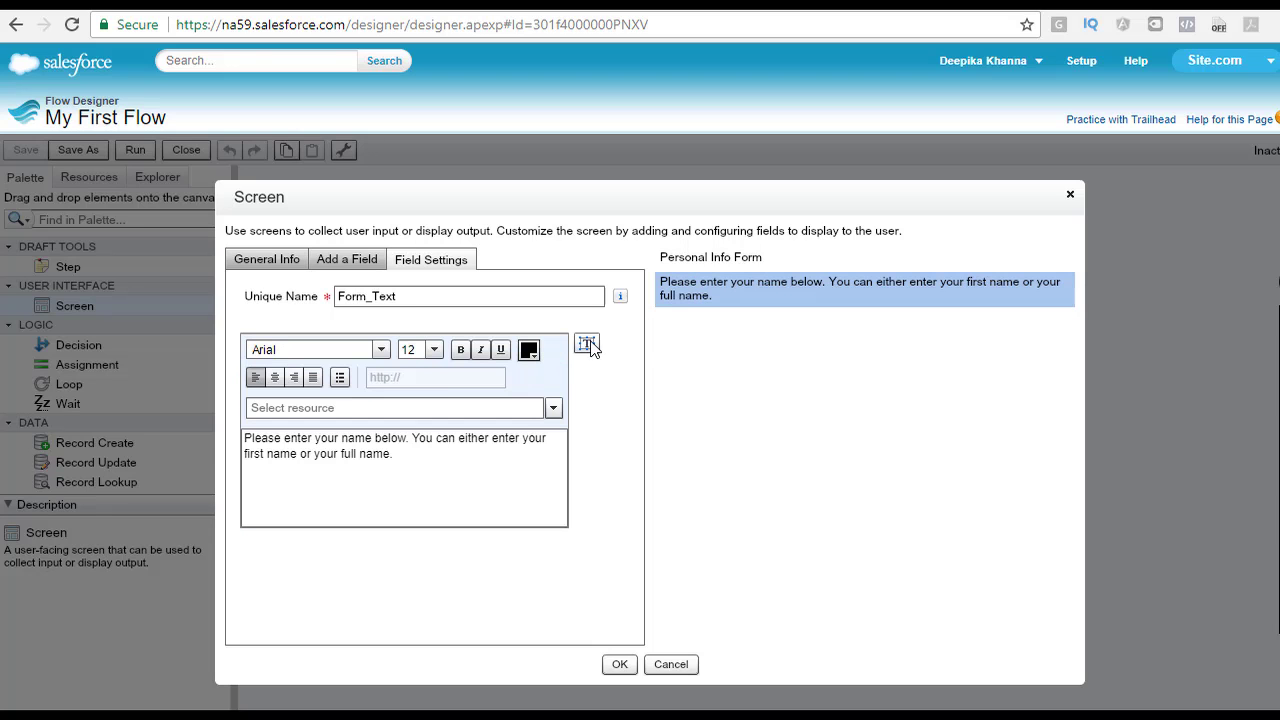
click(434, 349)
click(413, 394)
drag(392, 454, 243, 438)
drag(405, 454, 241, 428)
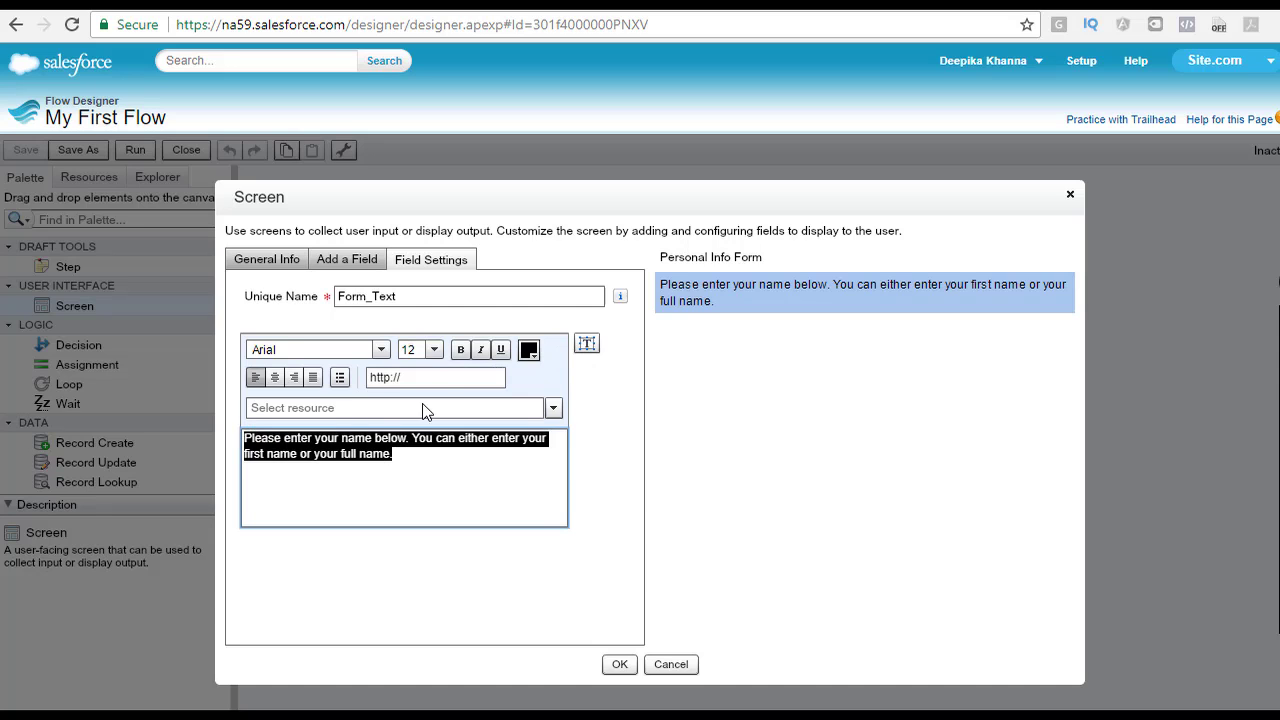
click(434, 349)
click(414, 460)
click(427, 500)
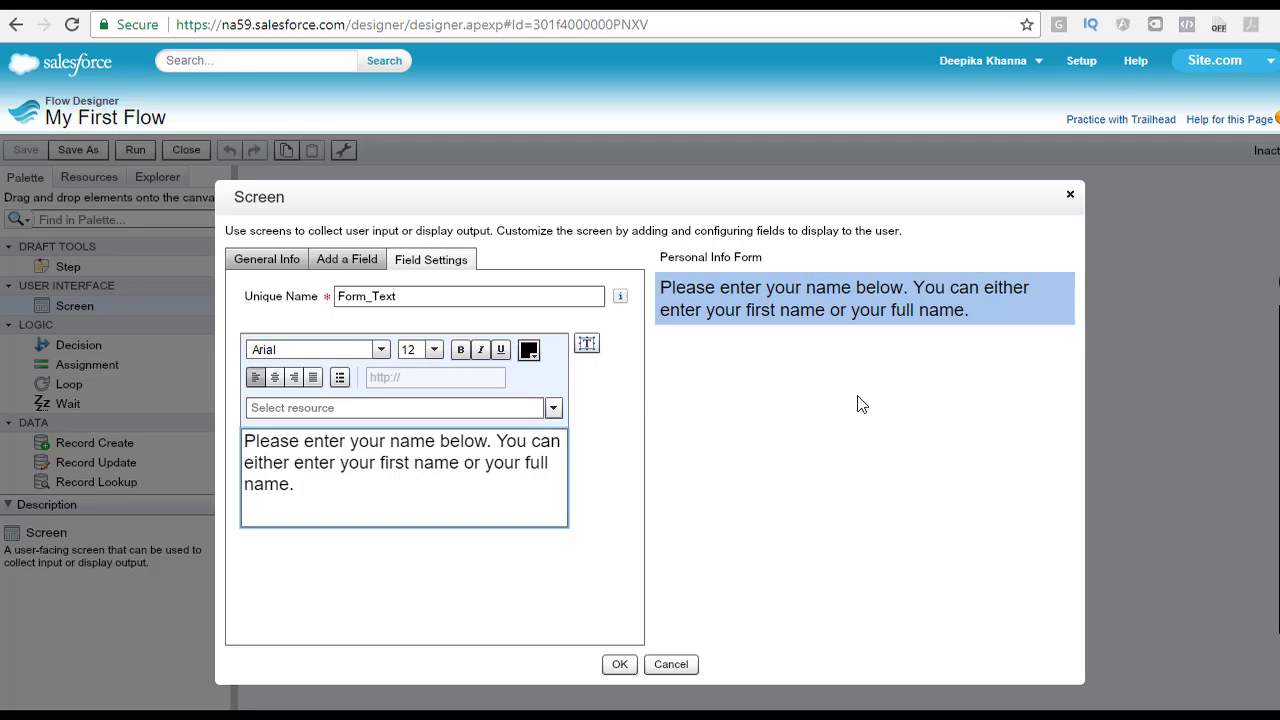
- Add a required Textbox below the message with the label Name and the unique name Name_Textbox
click(360, 262)
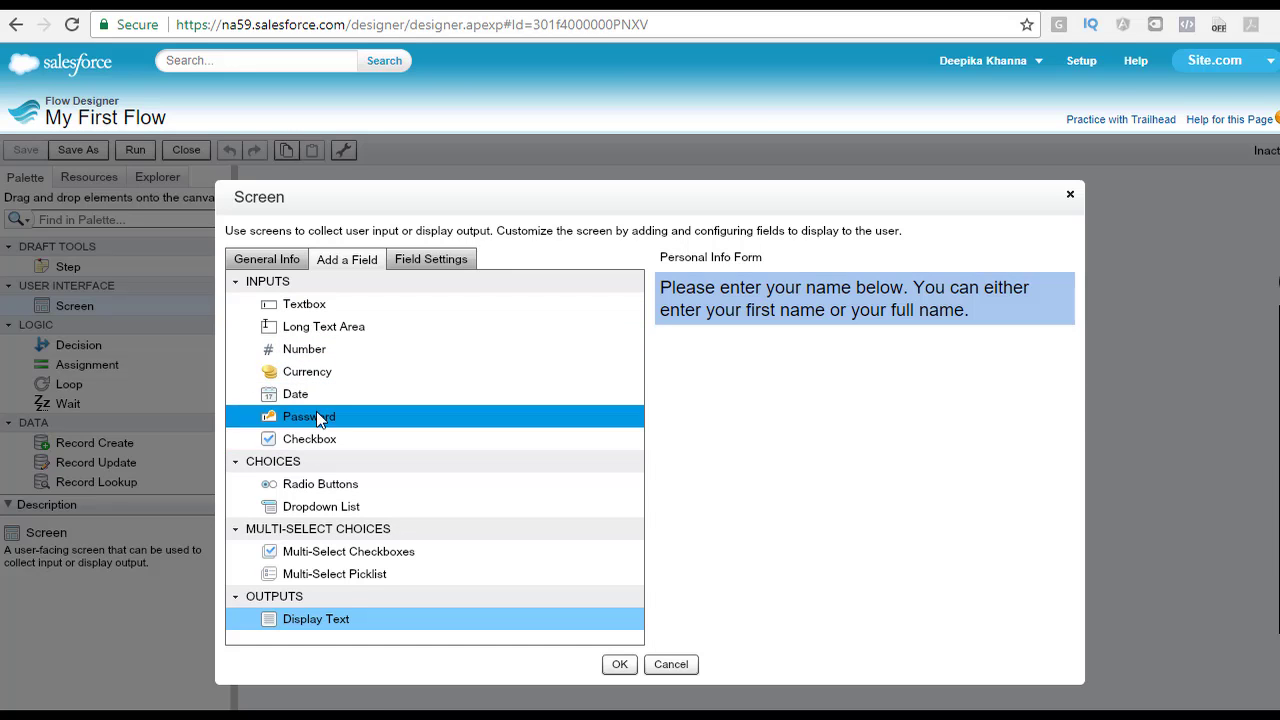
click(416, 610)
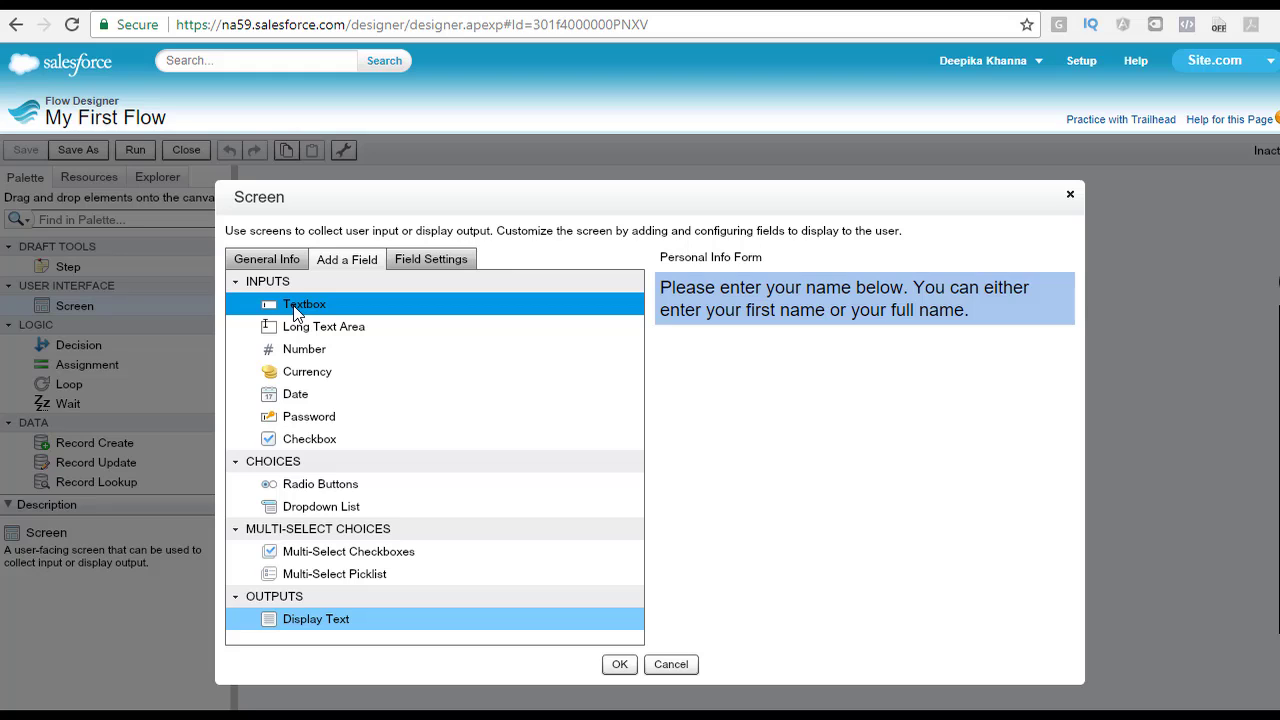
drag(294, 313, 742, 366)
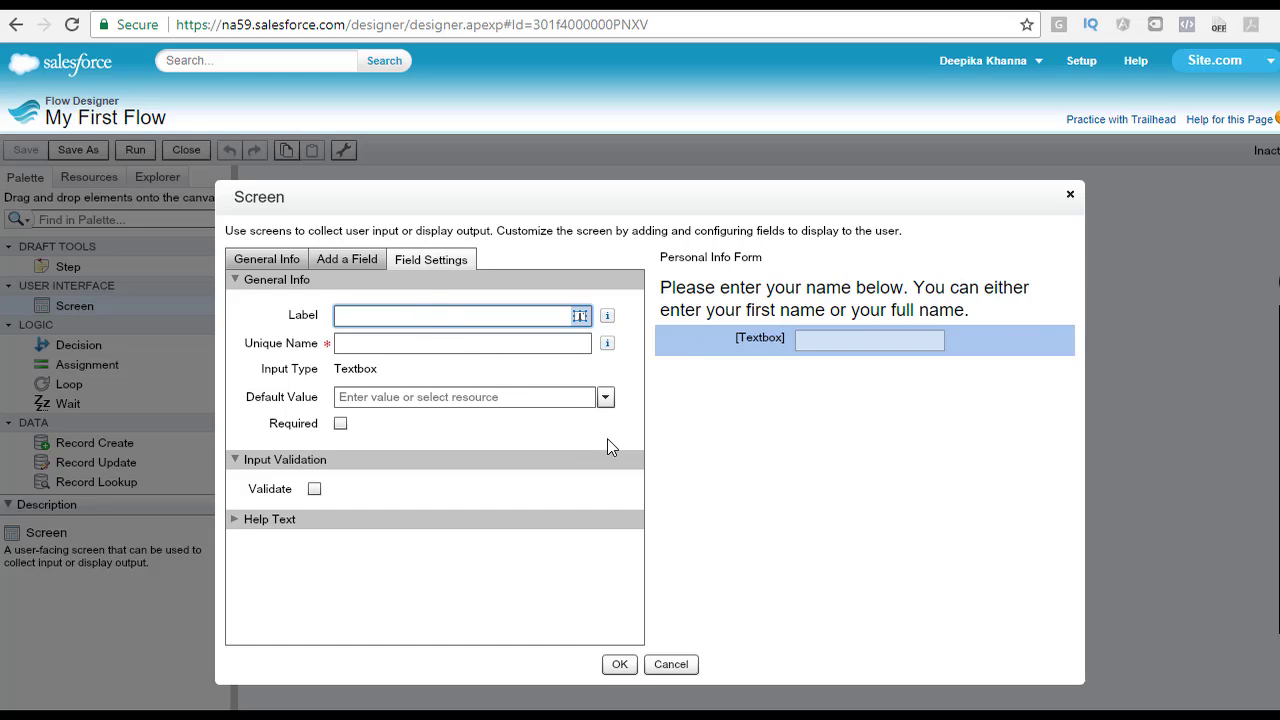
key(Tab)
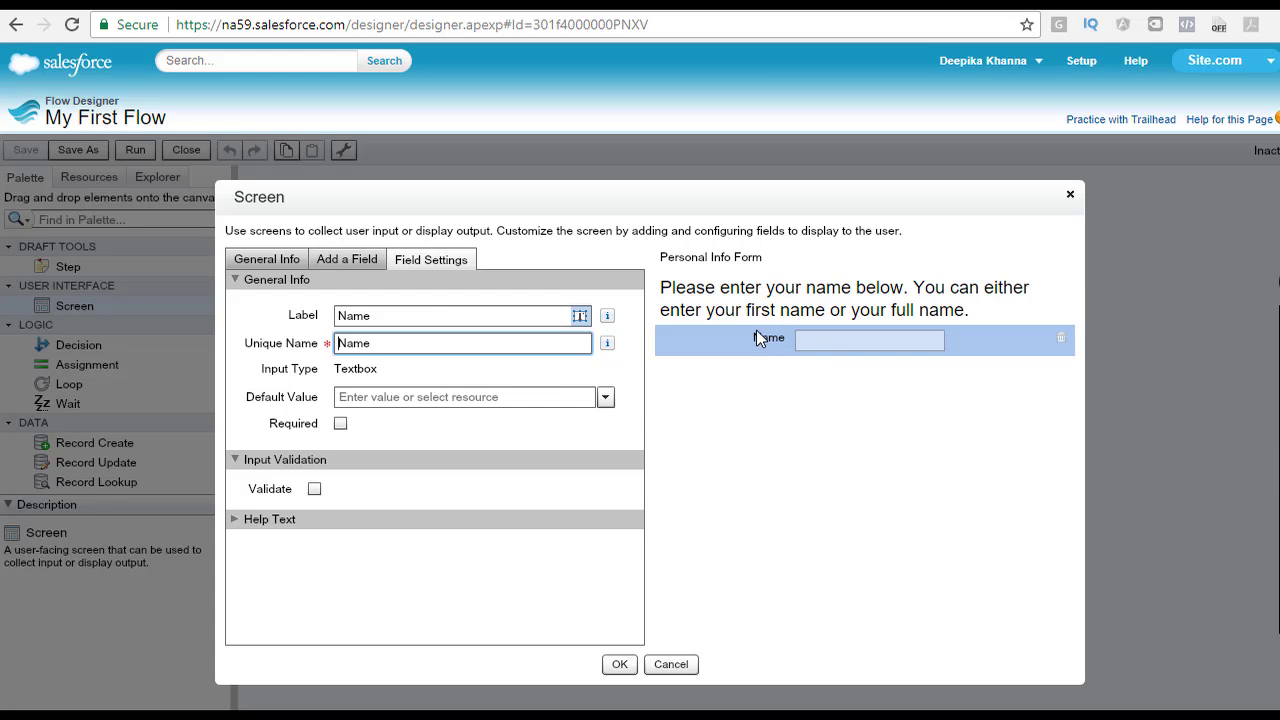
click(340, 424)
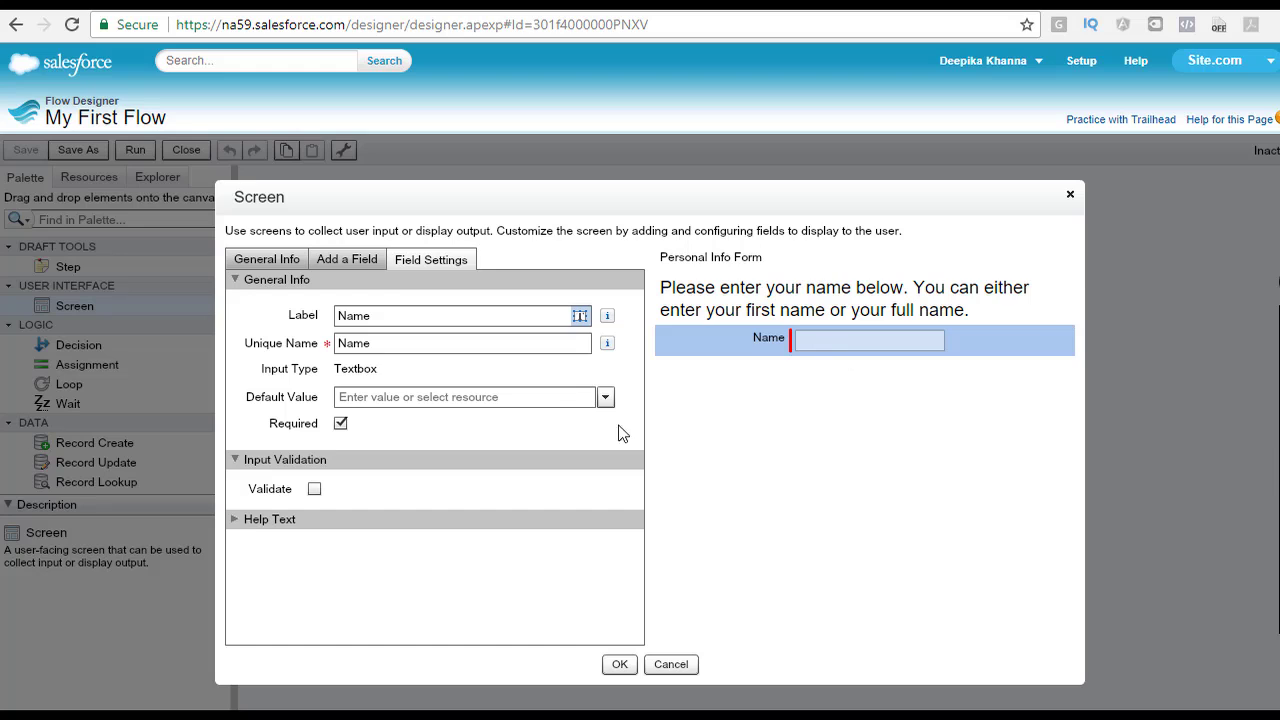
click(458, 342)
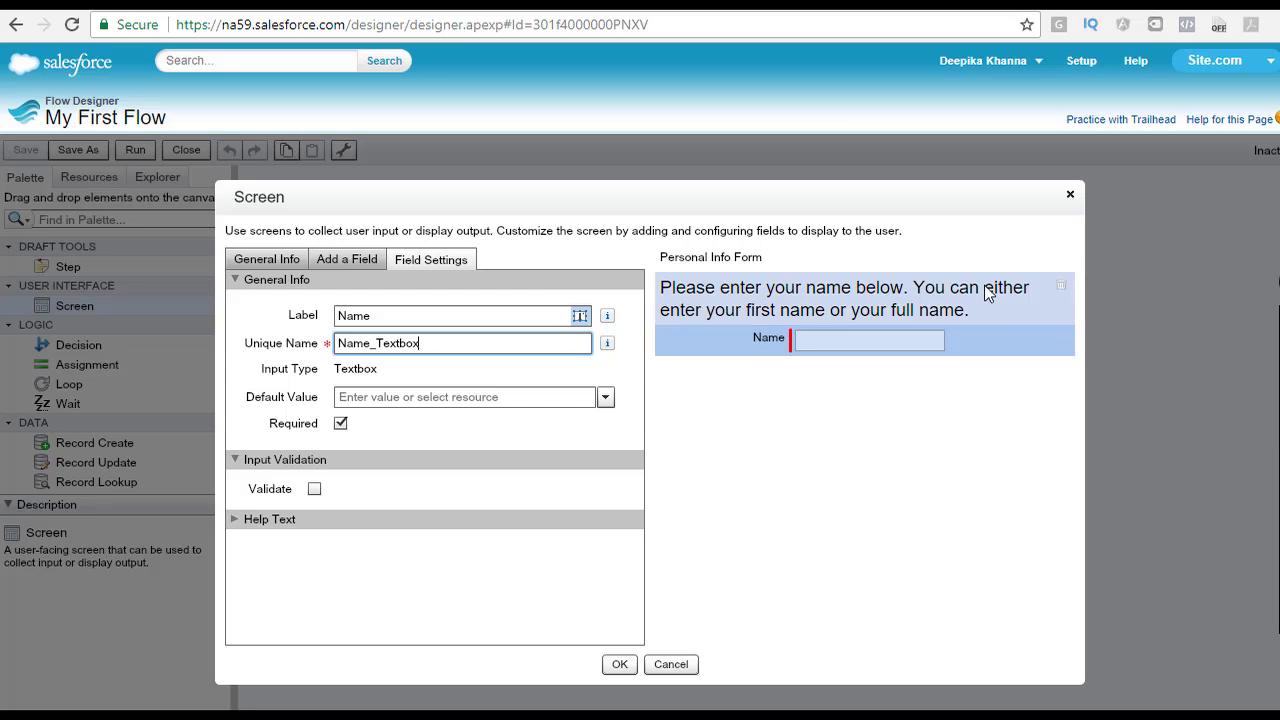
- Switch the Name label to rich text and enlarge its font size to match the message above it
click(580, 317)
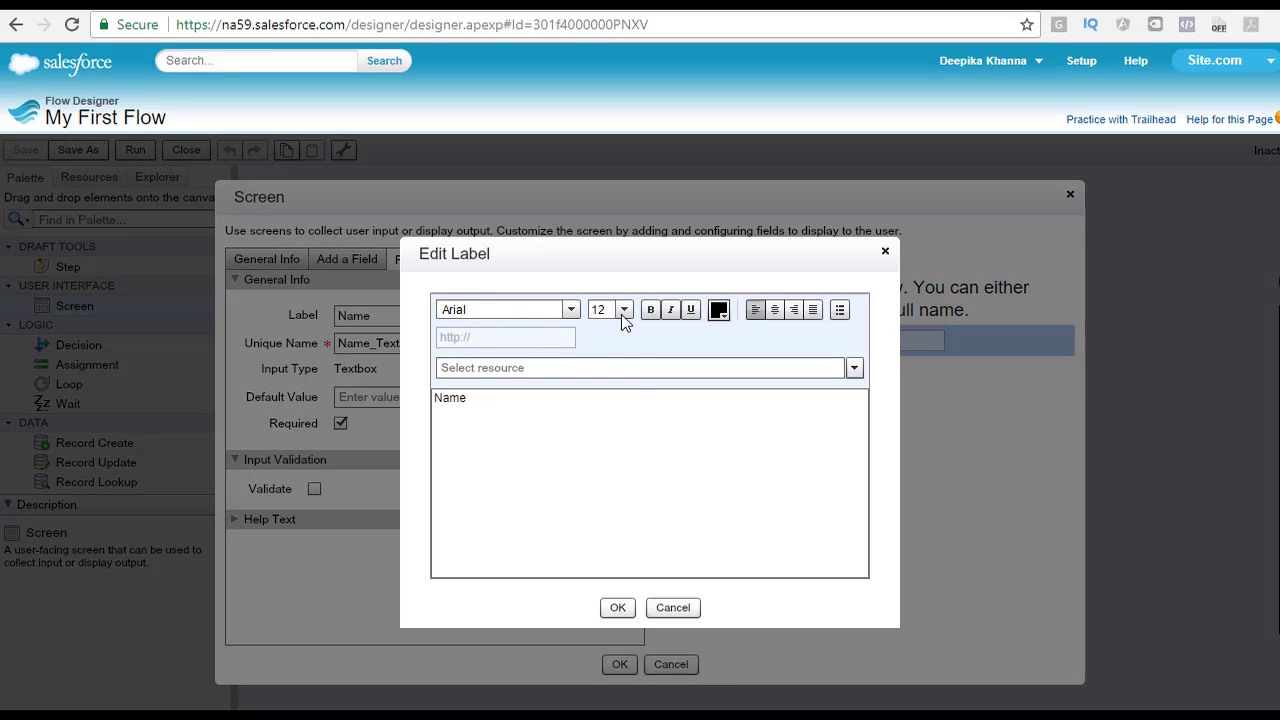
click(623, 310)
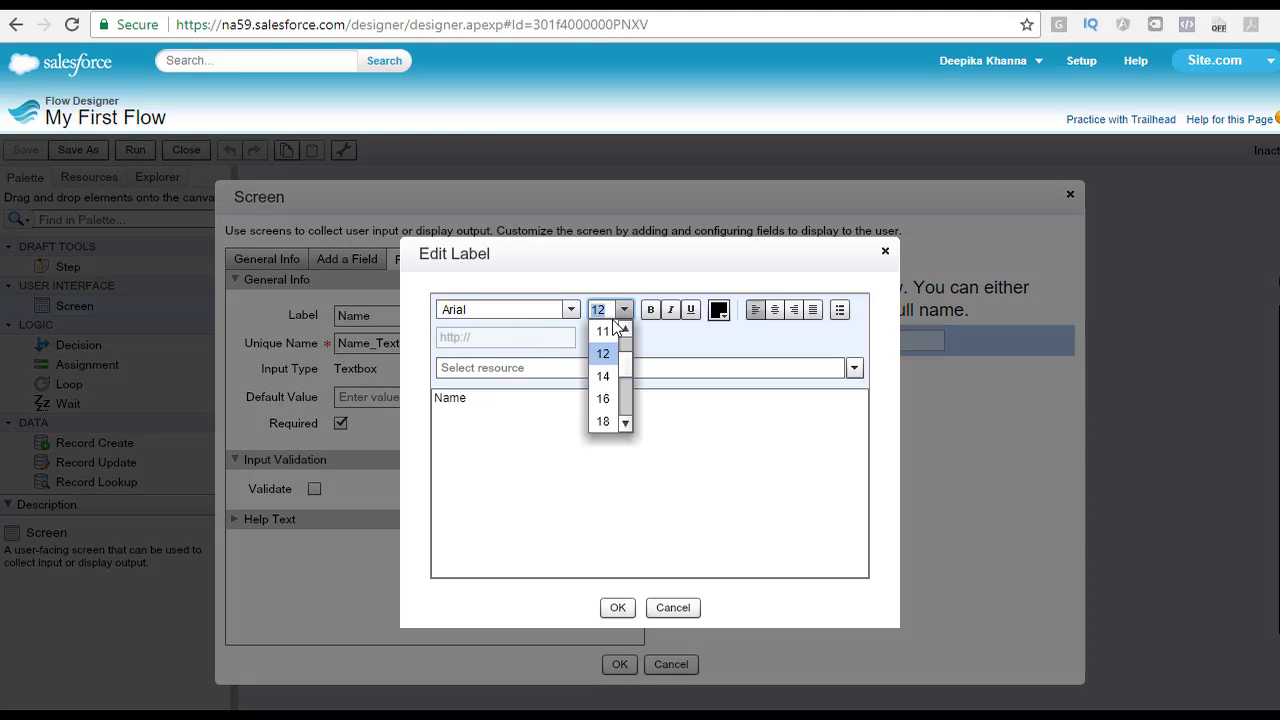
click(604, 426)
drag(503, 399, 366, 402)
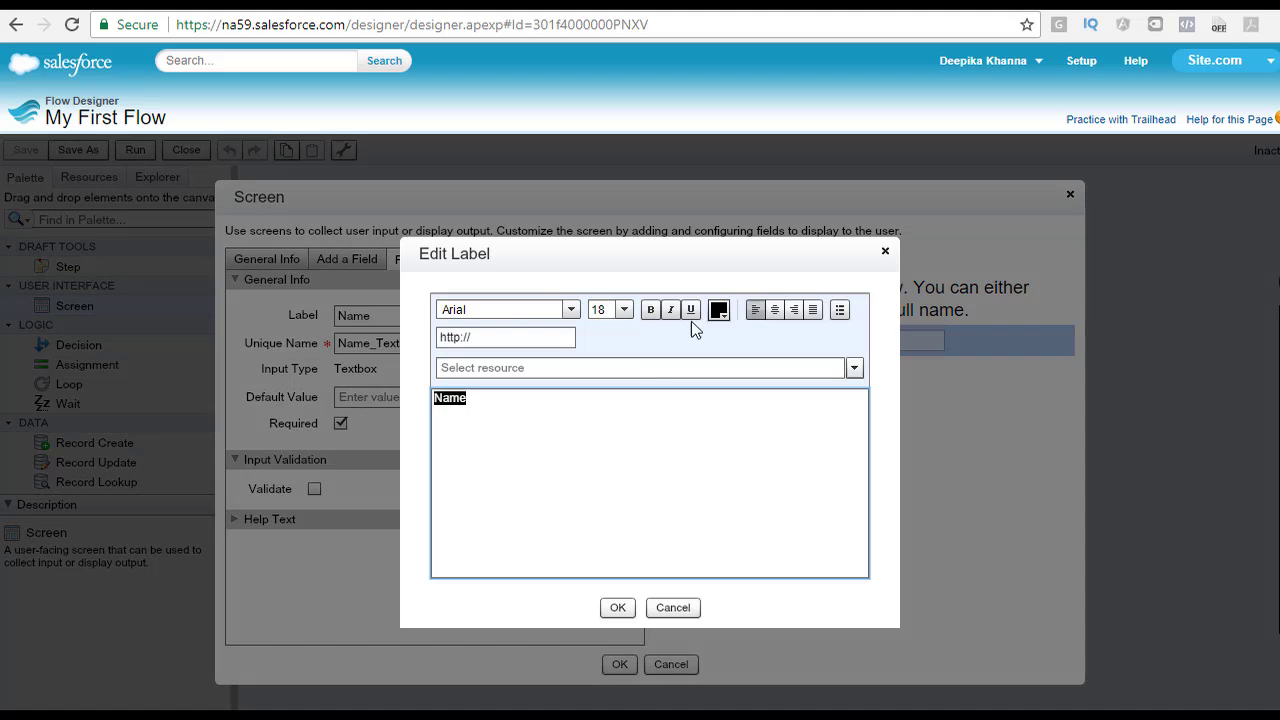
click(623, 310)
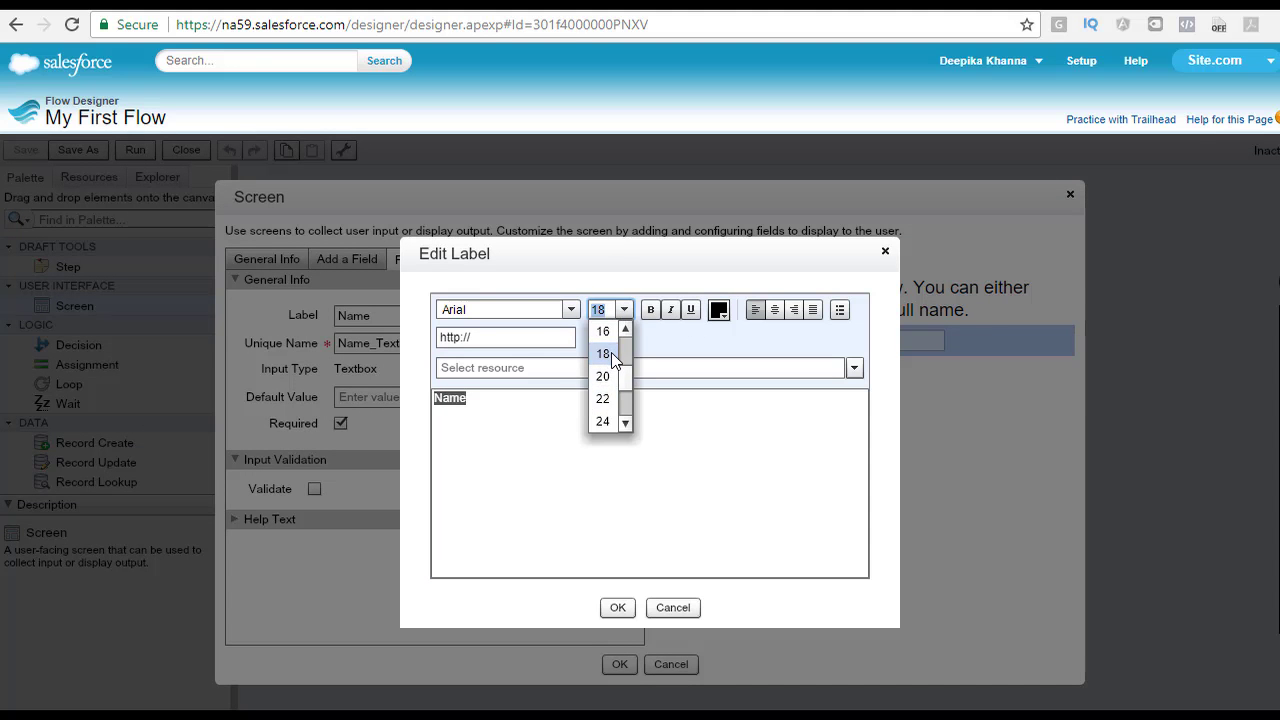
click(608, 376)
click(617, 608)
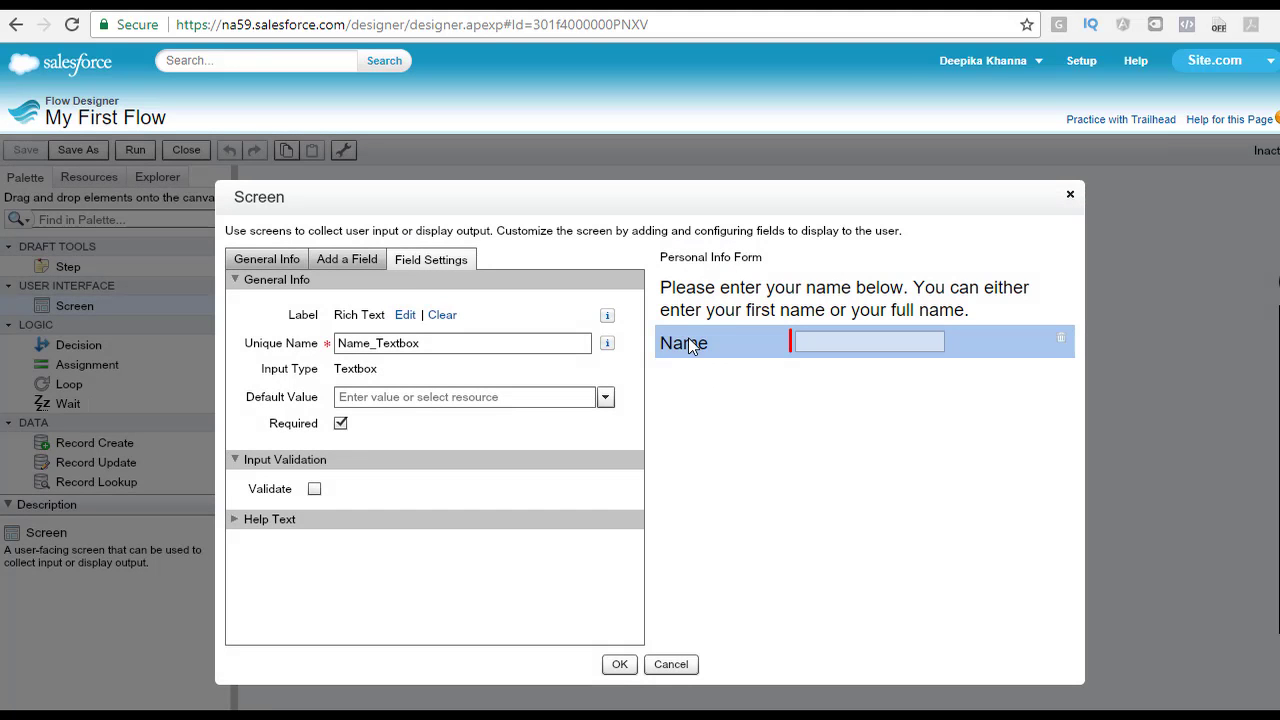
- Check the two fields, accept the Personal Info Form screen and save the flow
click(952, 313)
click(720, 343)
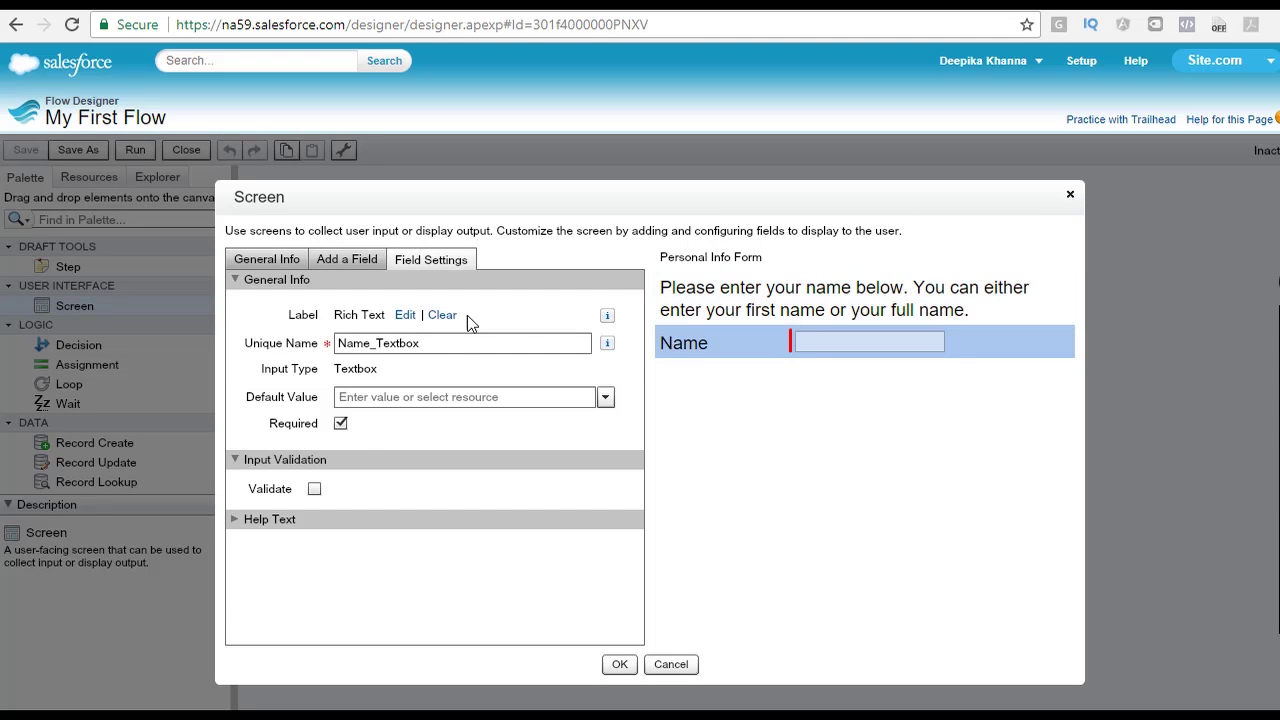
click(366, 260)
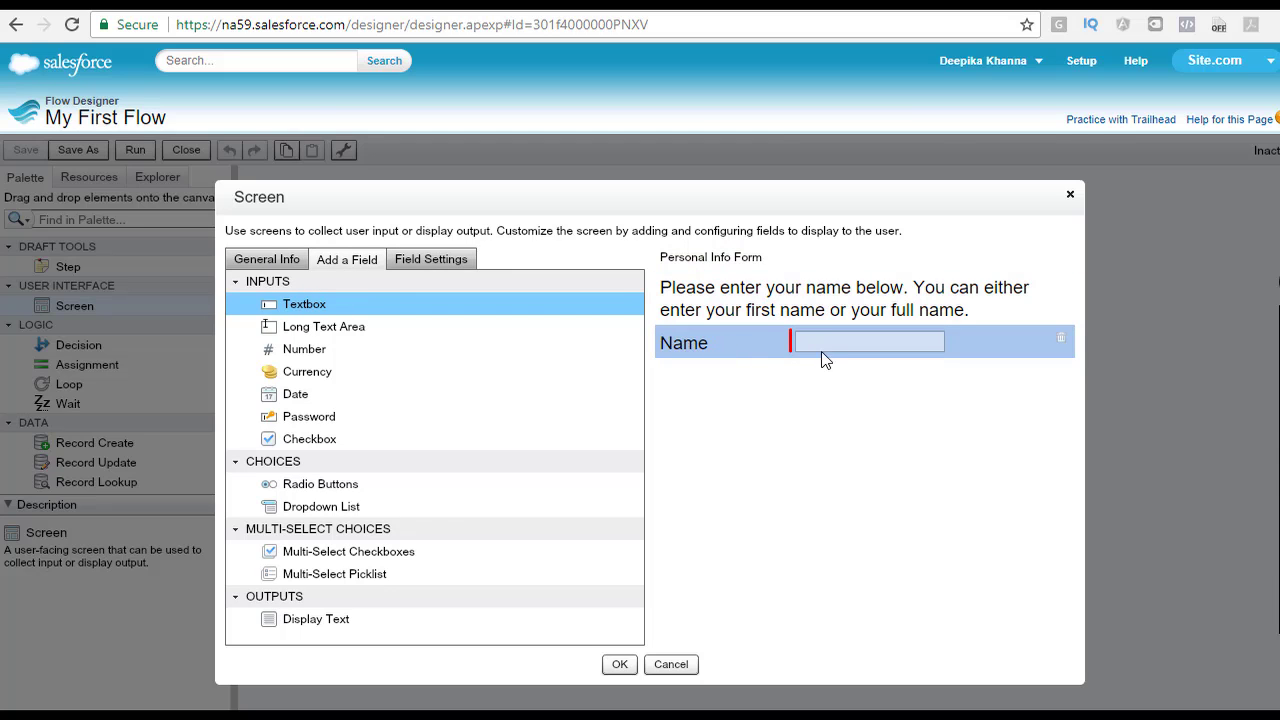
click(740, 306)
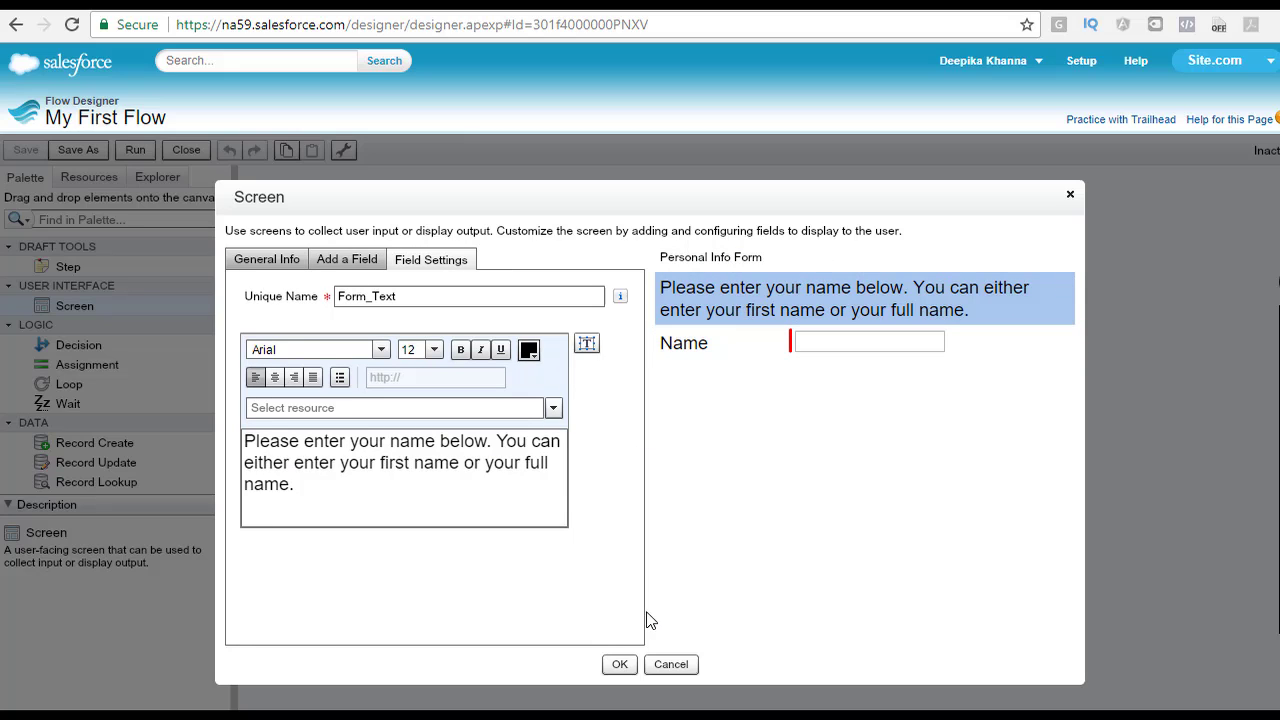
click(619, 664)
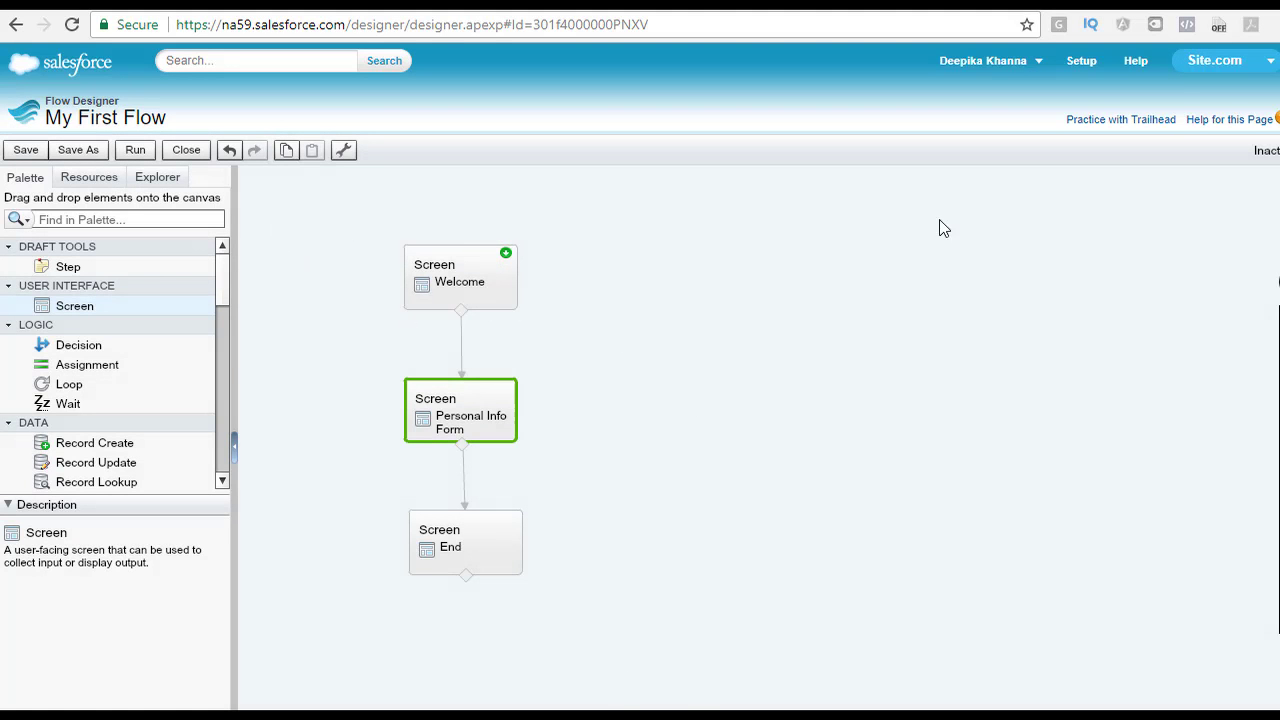
click(24, 150)
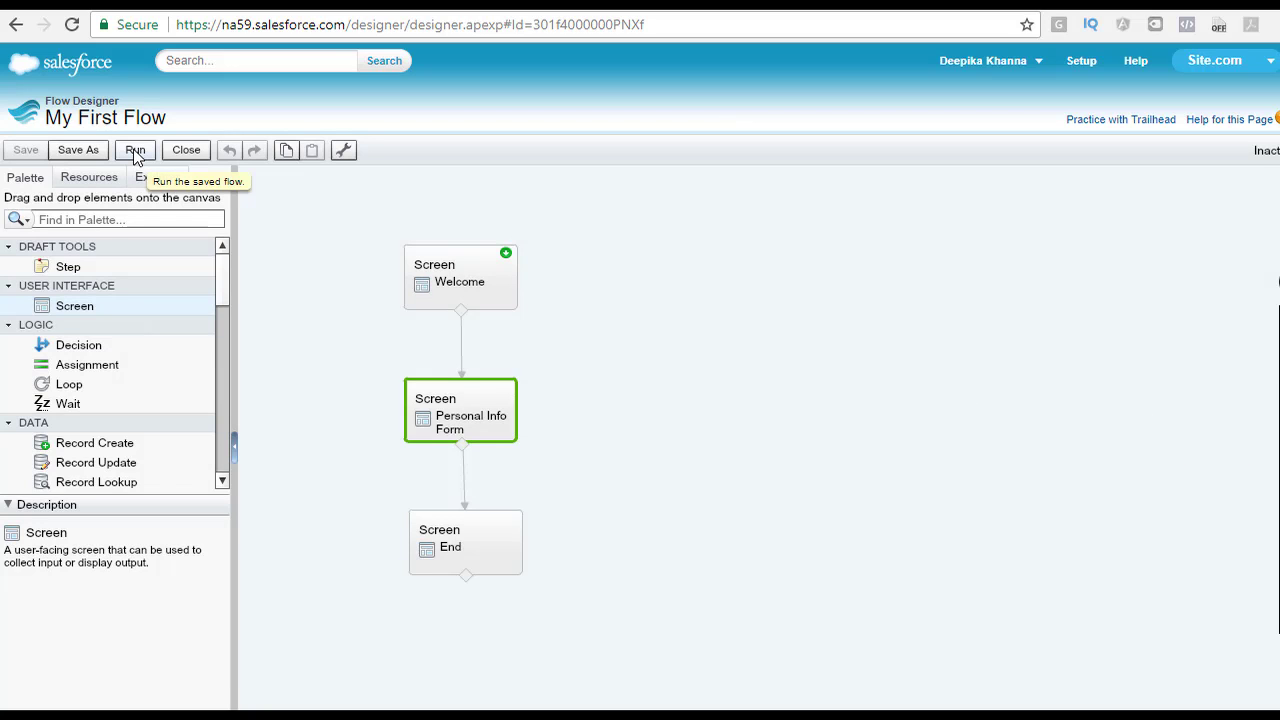
- Run the saved flow, read the Welcome message and advance to the Personal Info Form screen
click(135, 152)
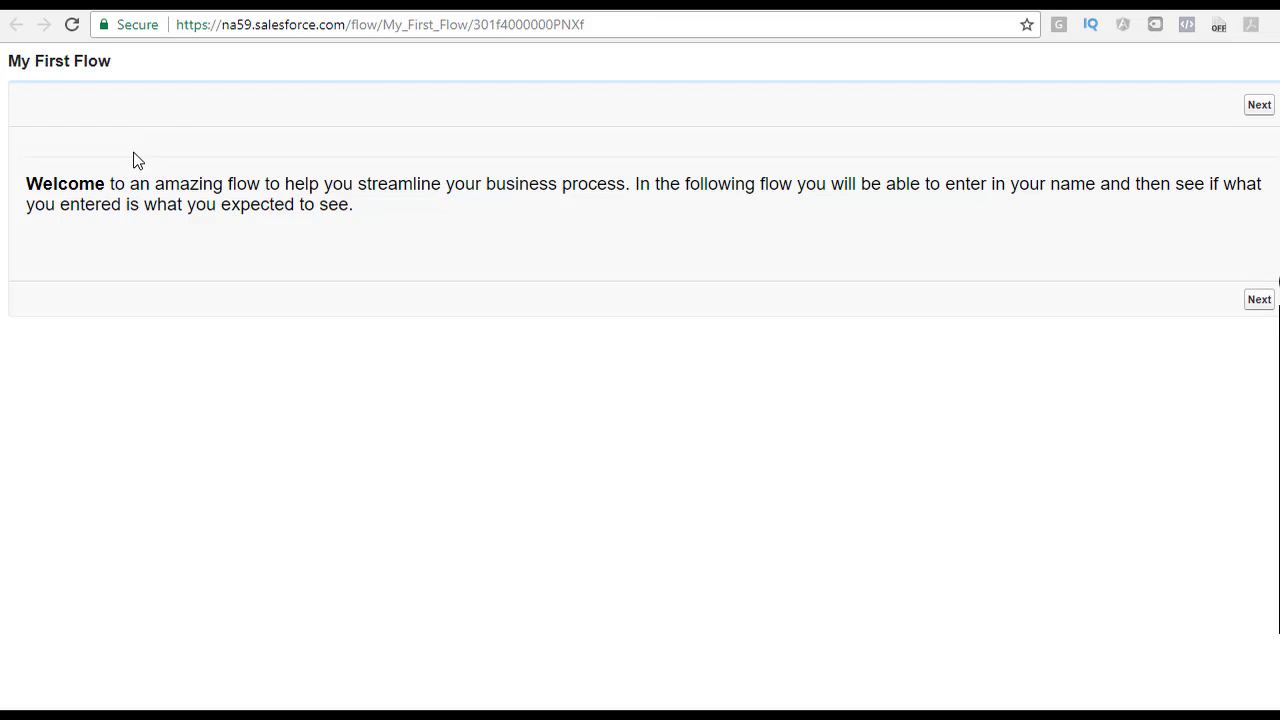
drag(27, 183, 388, 206)
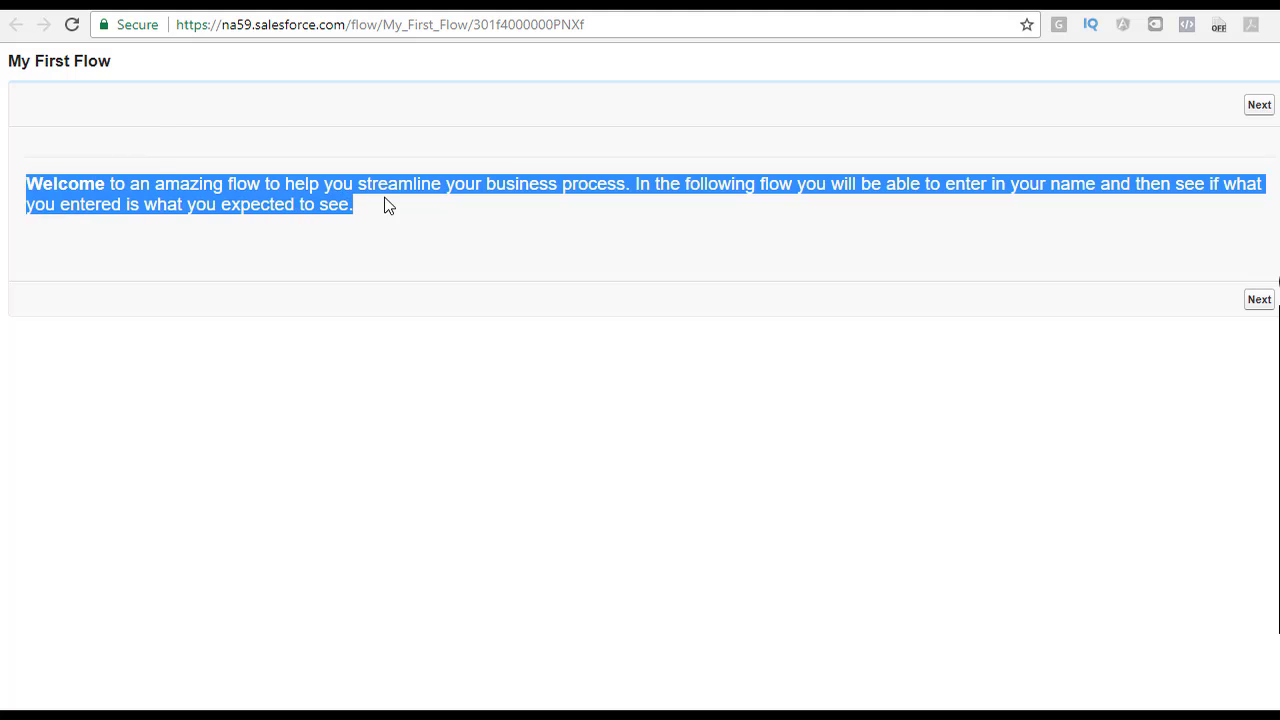
click(1258, 108)
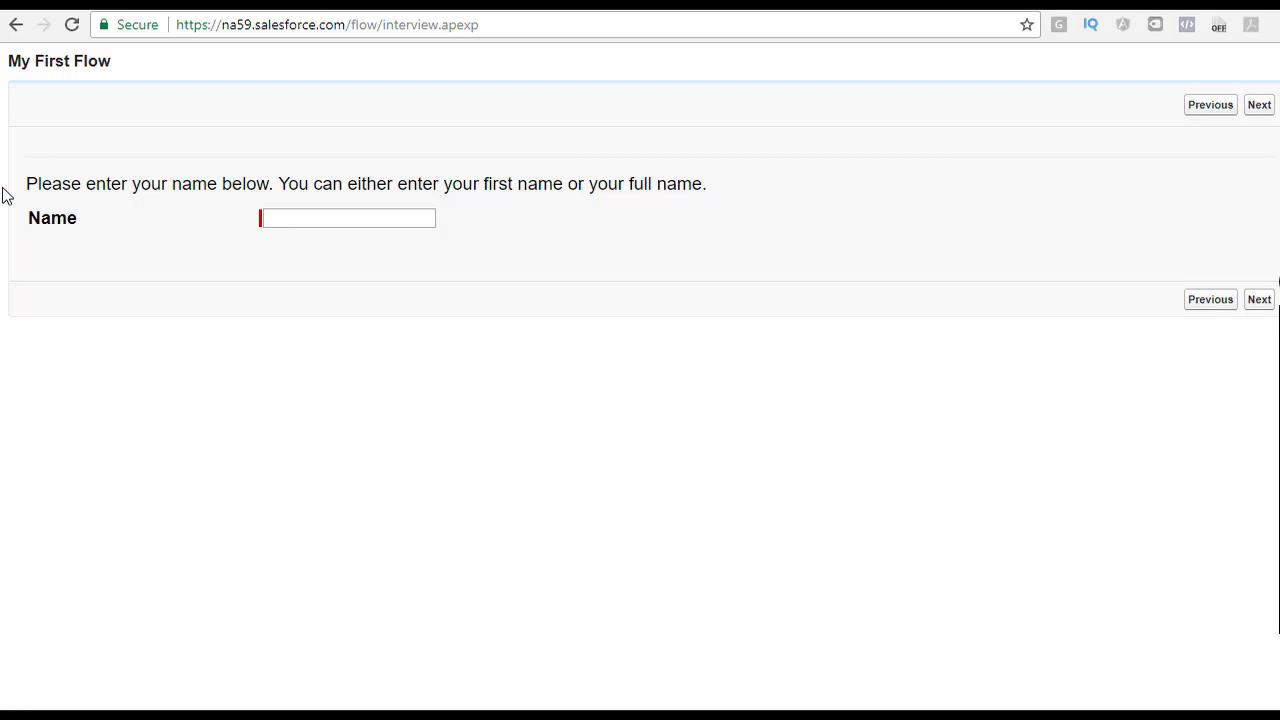
drag(27, 183, 714, 177)
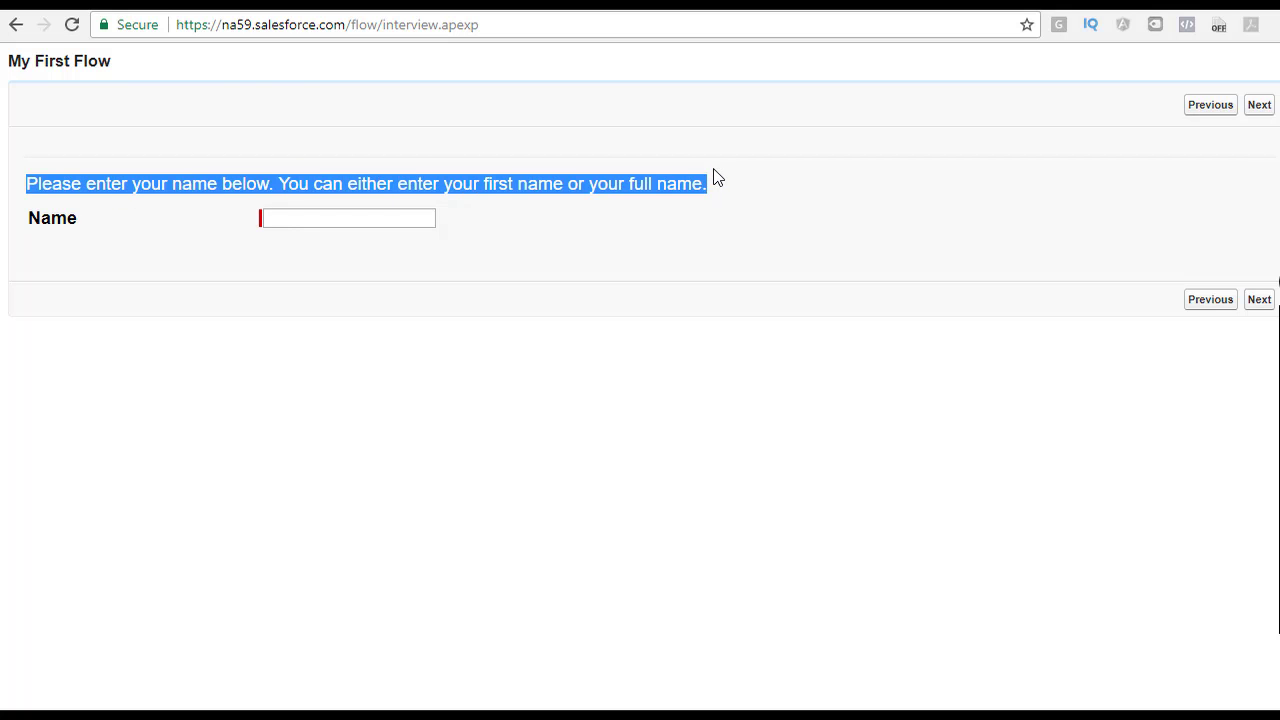
- Test that the Name field is required by clearing its entry, trying to continue without a value and reading the response
click(304, 227)
text(Deepi)
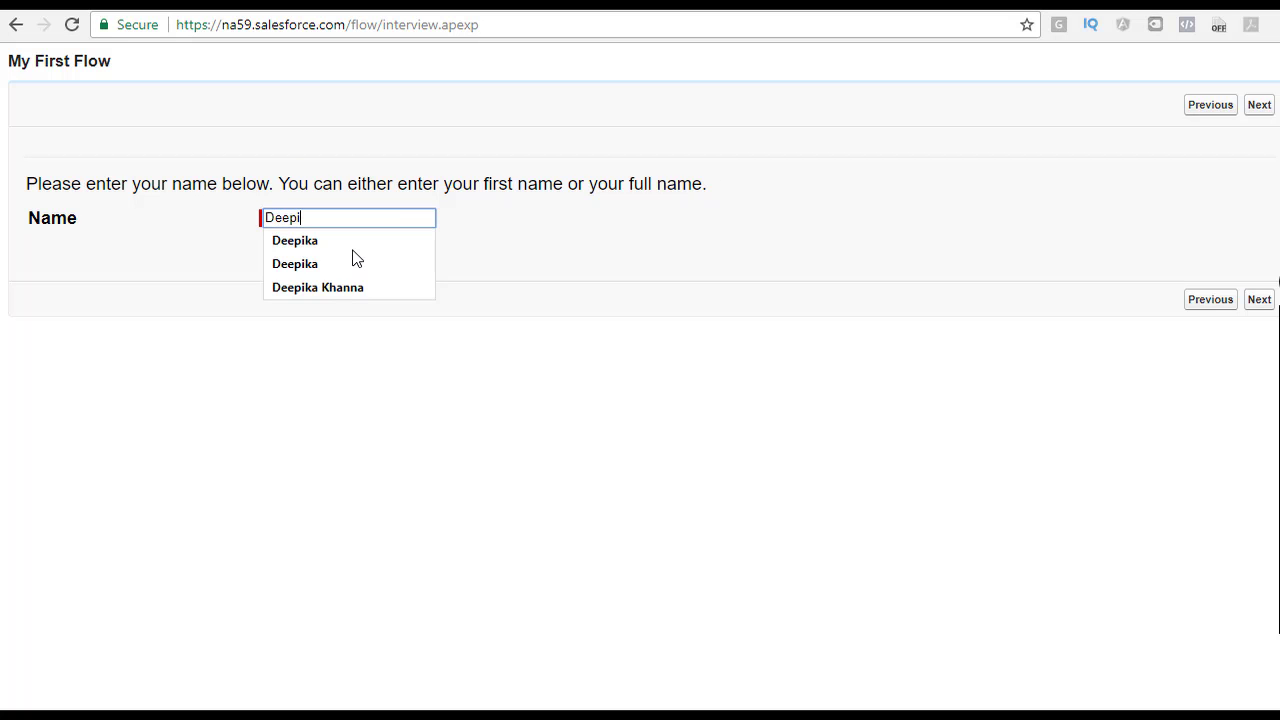
text(ka)
key(ctrl+a)
key(BackSpace)
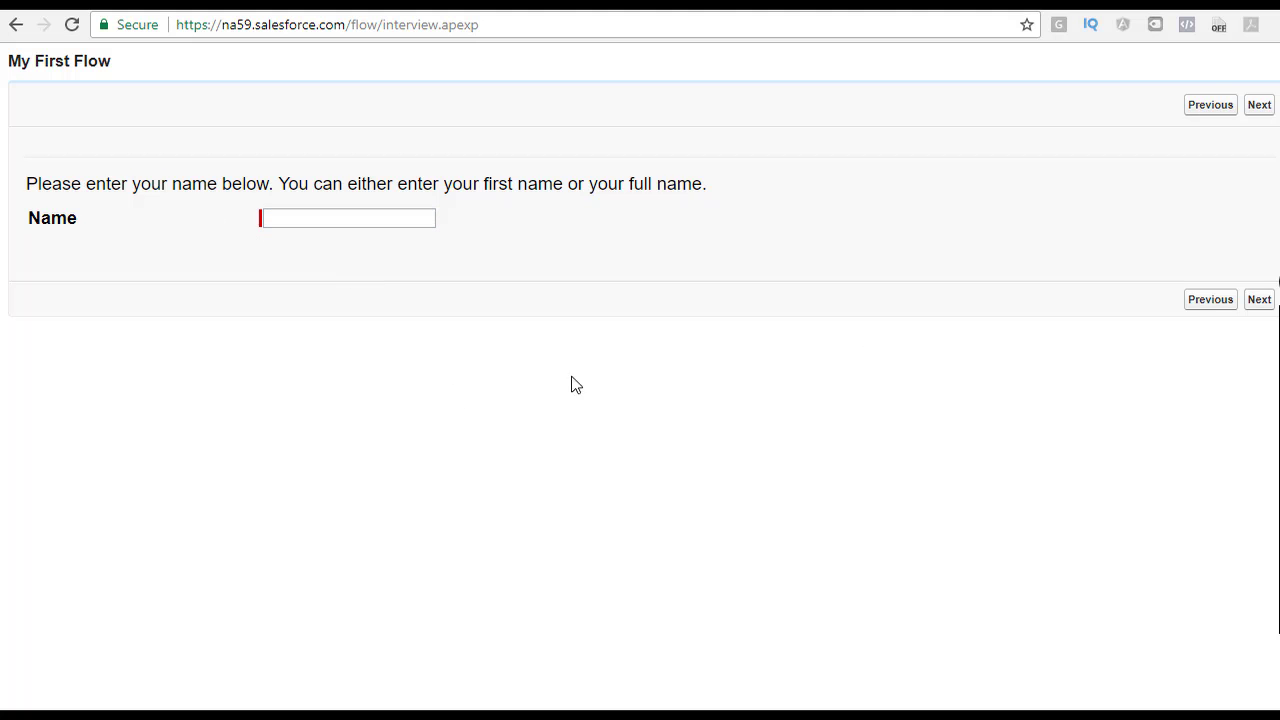
click(1257, 300)
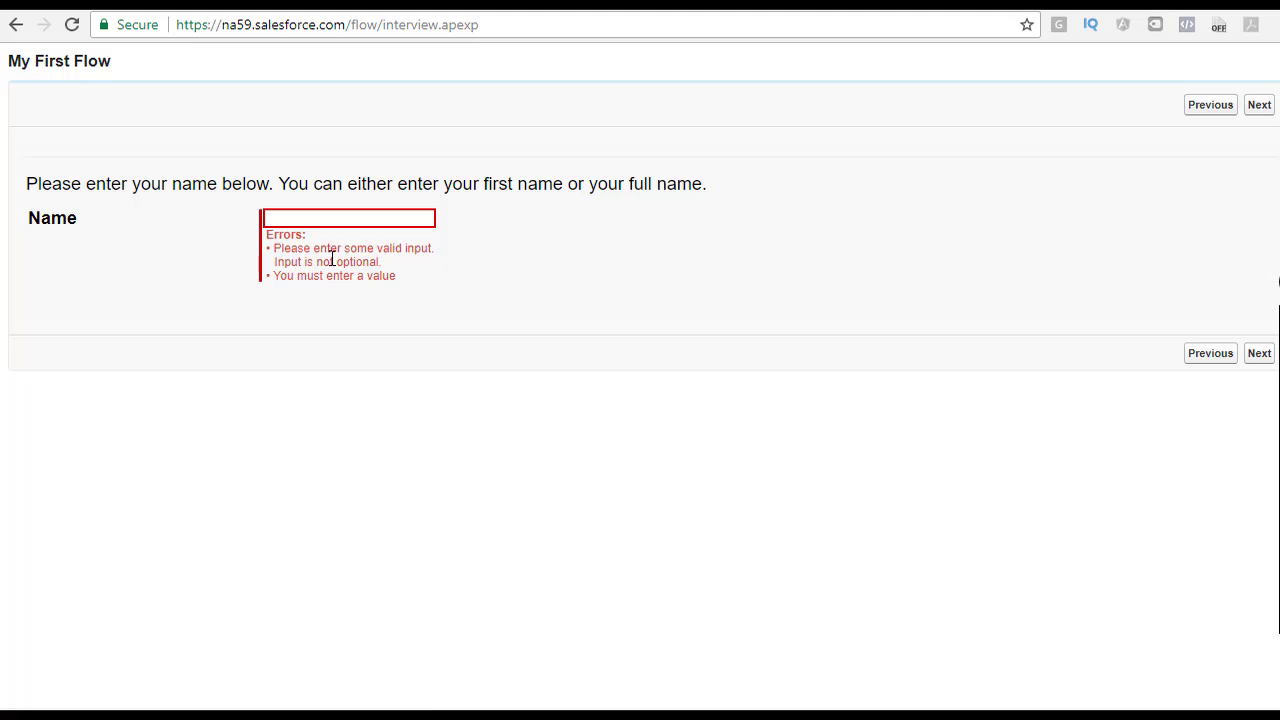
drag(312, 251, 398, 288)
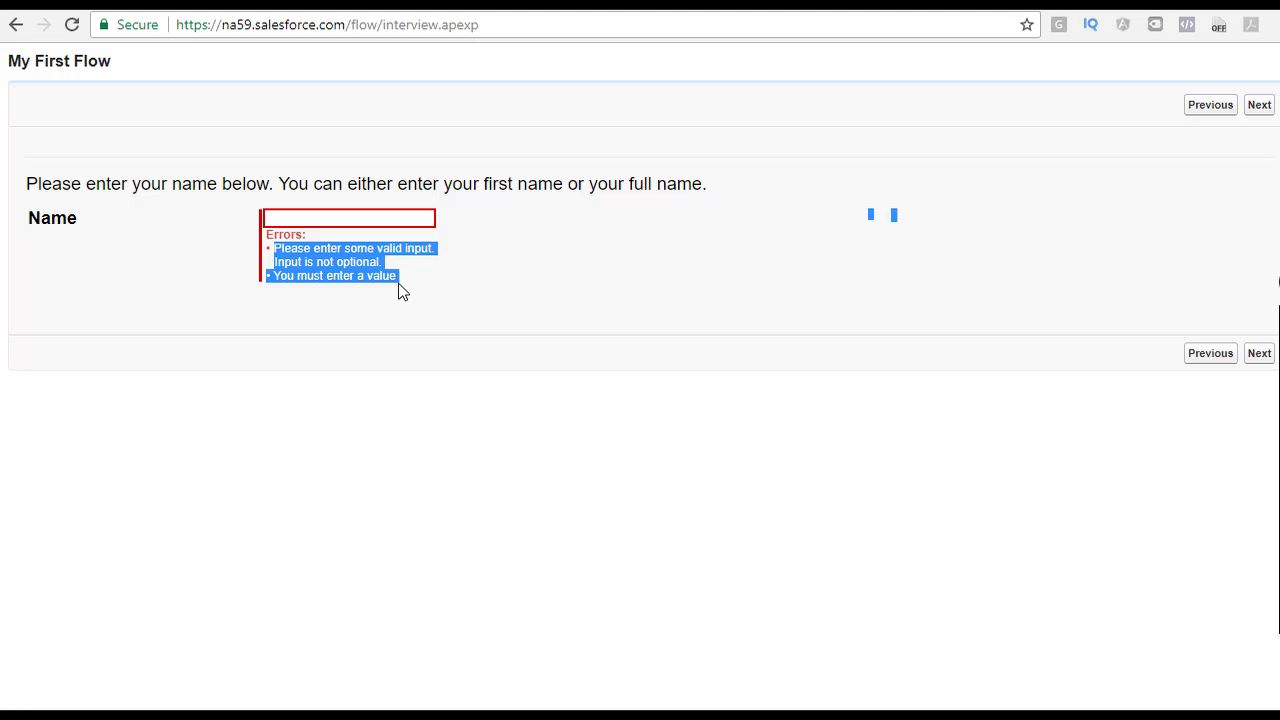
- Enter a first name in the Name field and continue to the flow's closing message
click(349, 220)
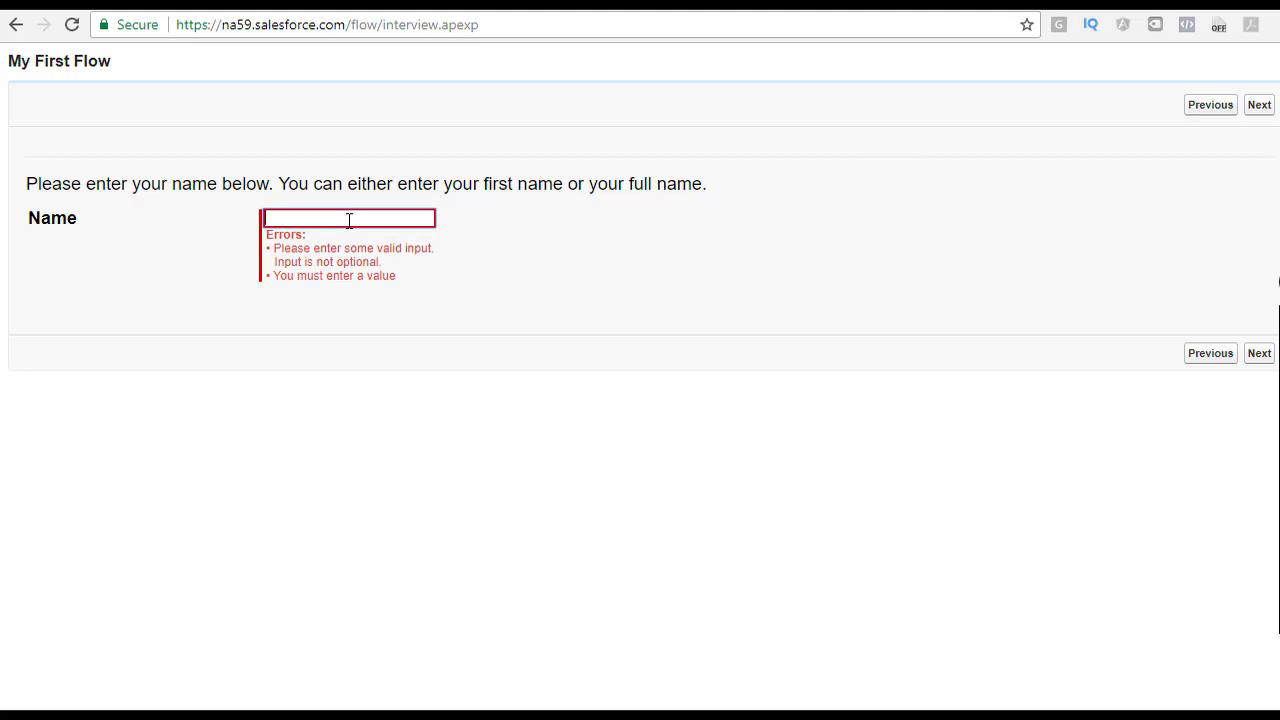
key(Down)
key(Down)
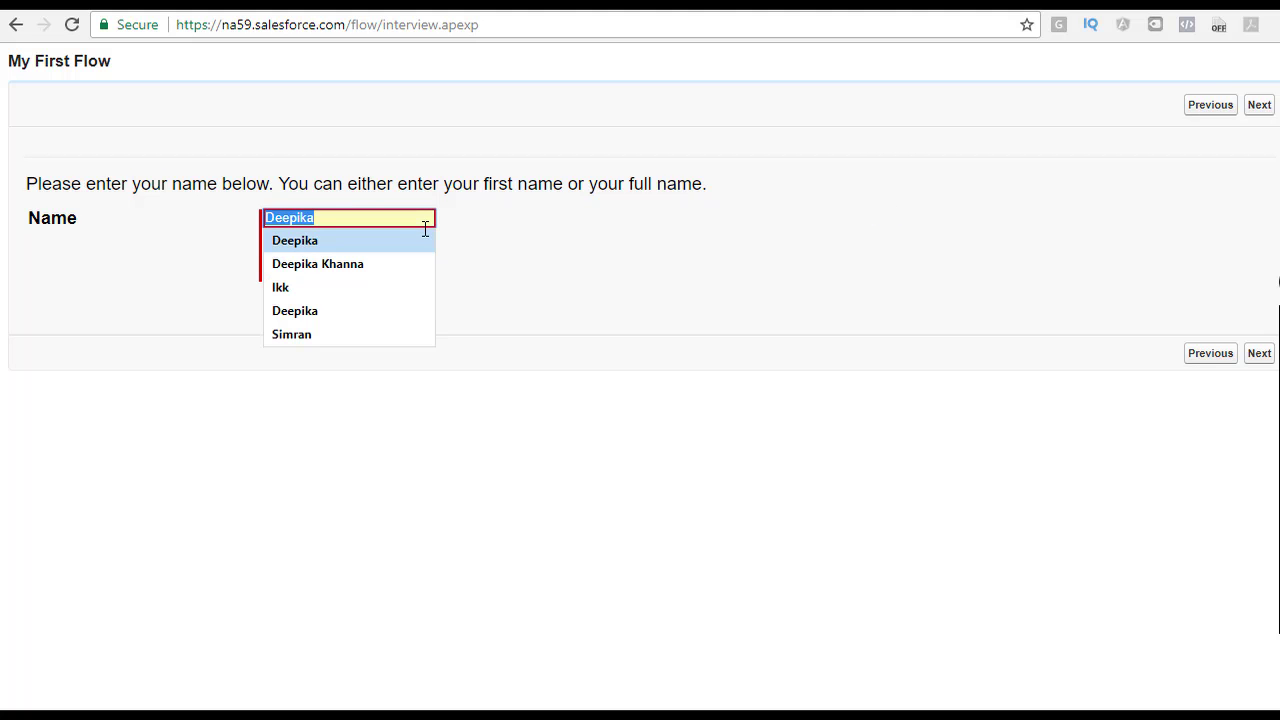
text(Dee)
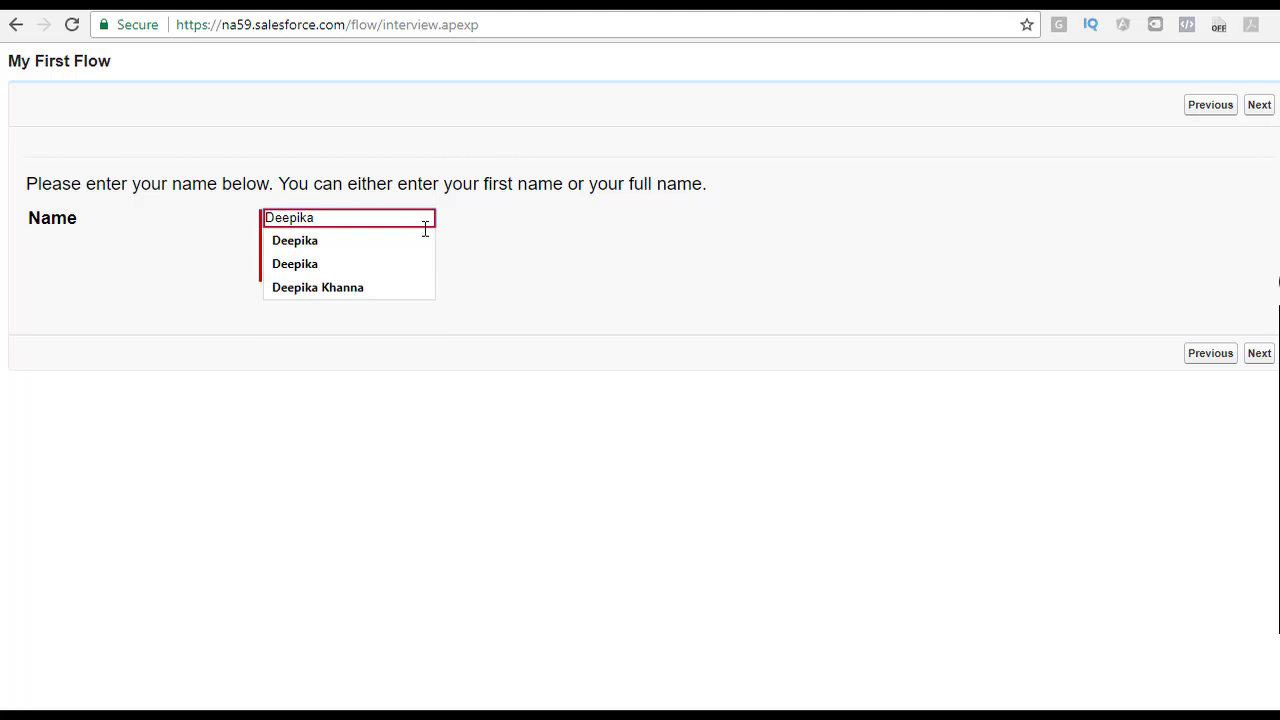
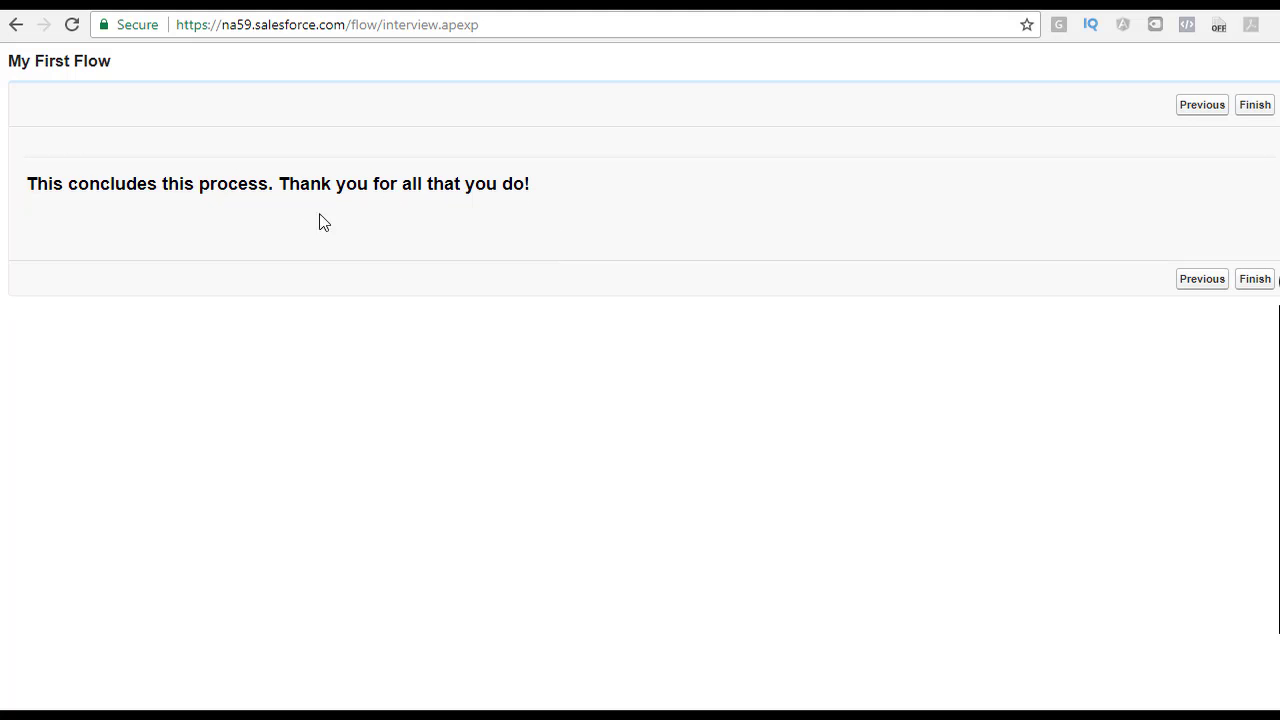
drag(240, 215, 40, 183)
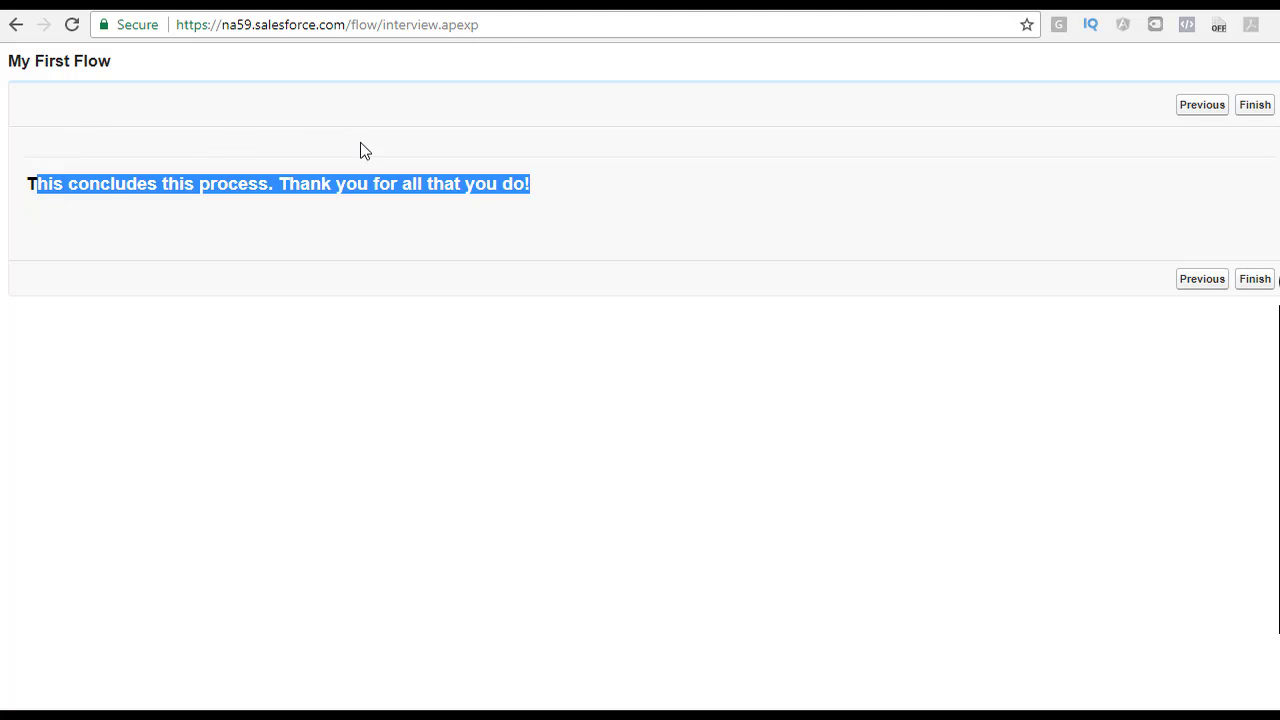
- Return to the flow designer and insert "Thank you" at the start of the End screen's End_Text message
click(127, 3)
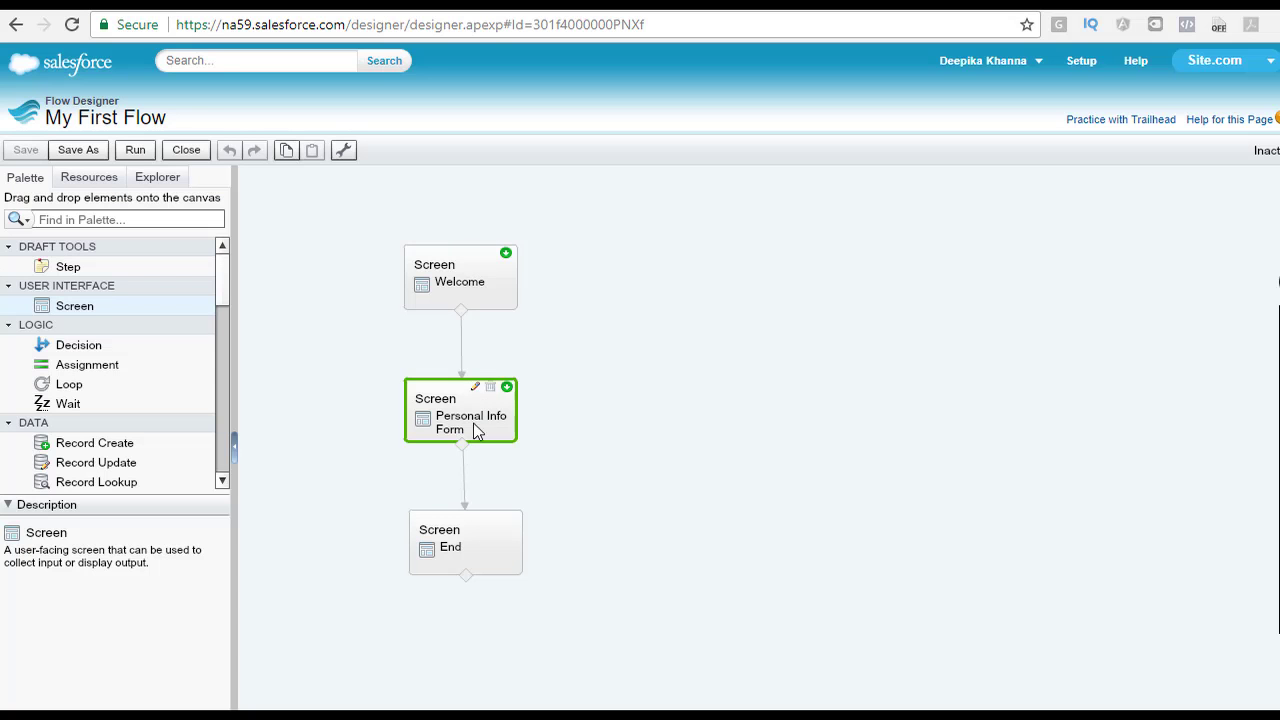
mouse_move(484, 530)
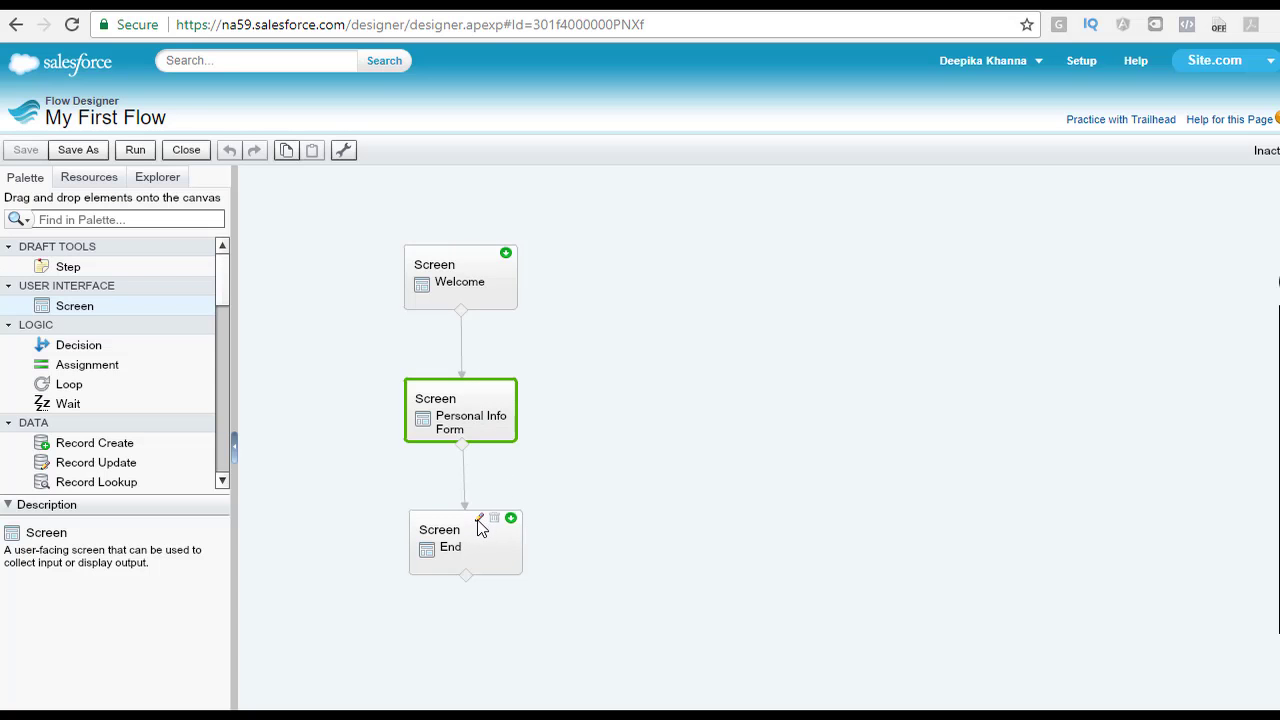
click(483, 526)
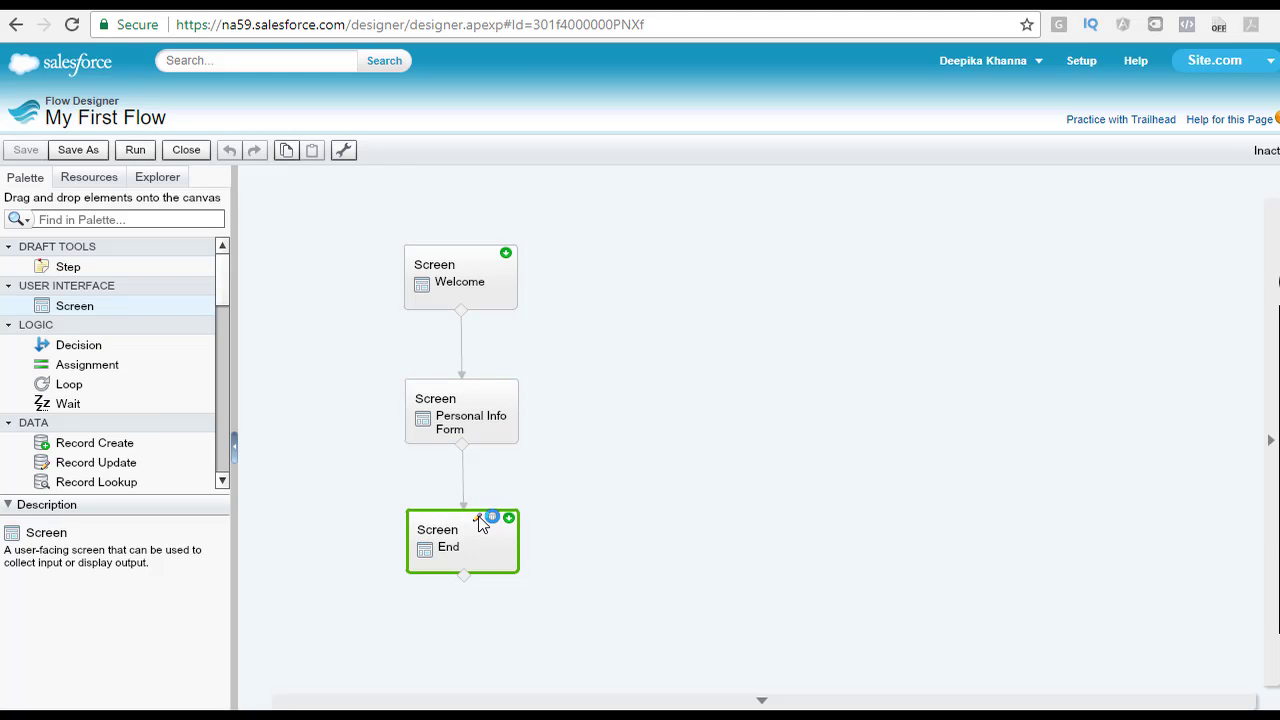
click(478, 518)
click(737, 312)
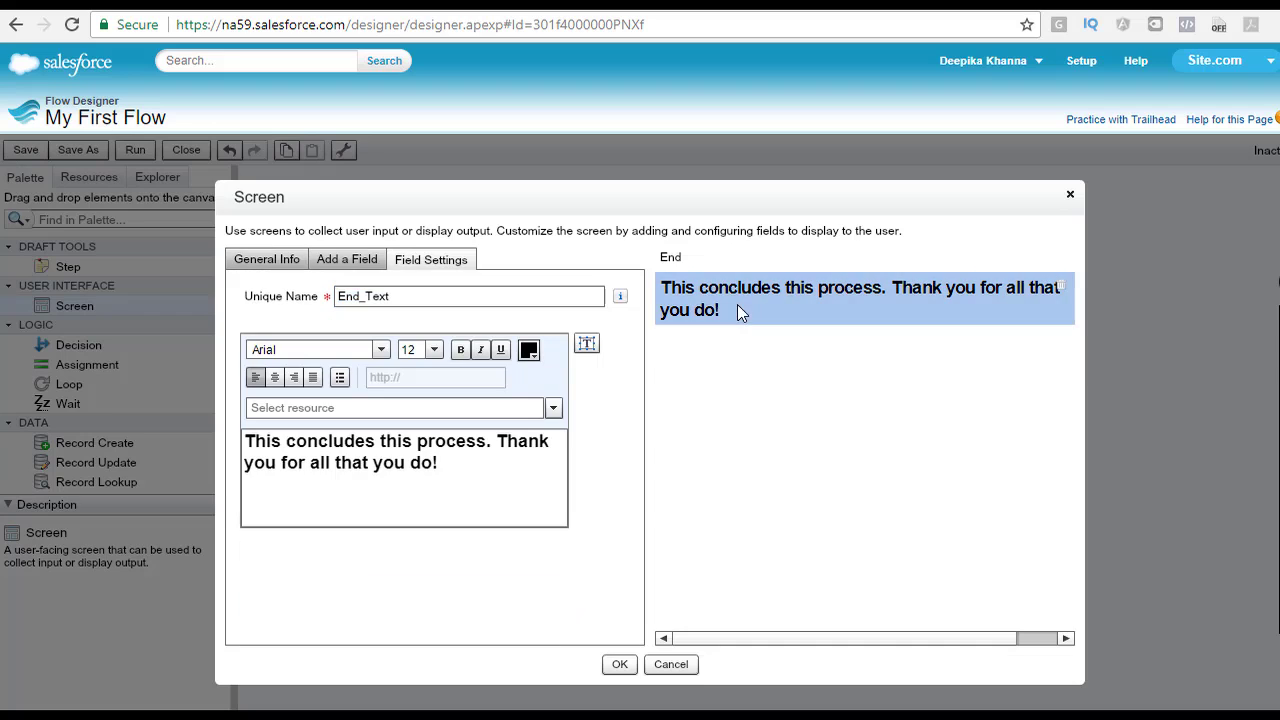
click(284, 441)
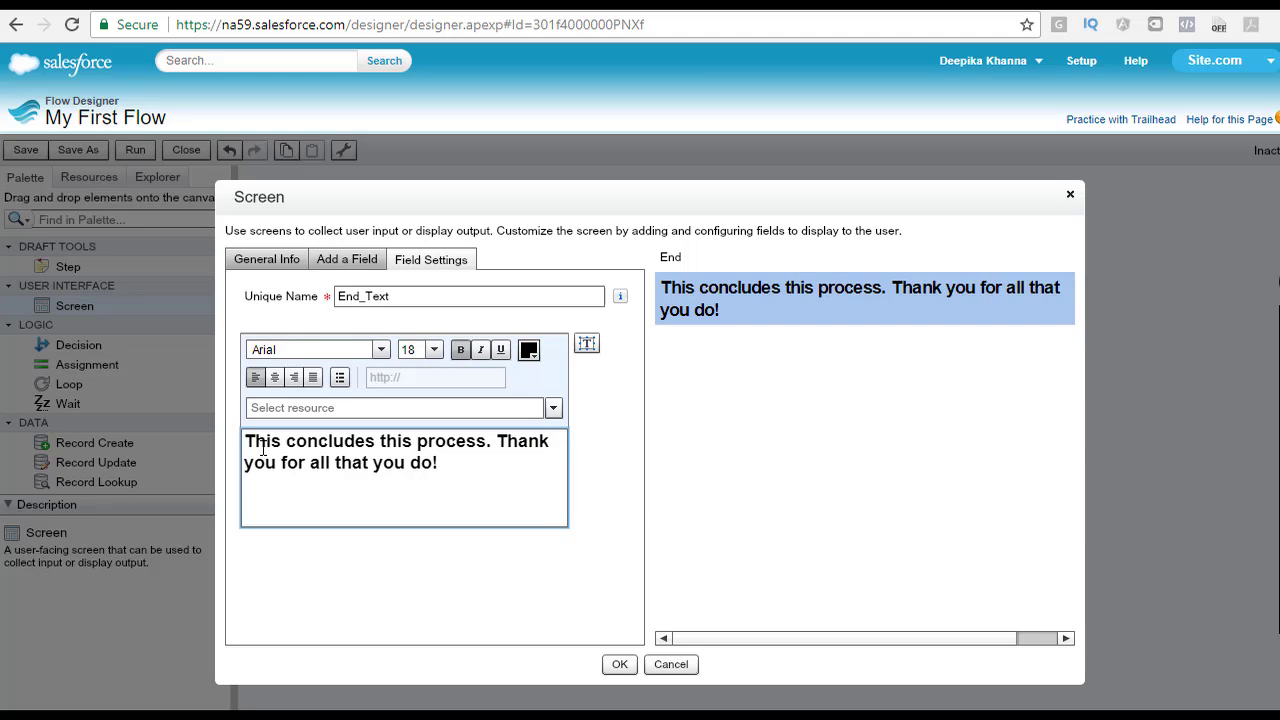
text(Thank you)
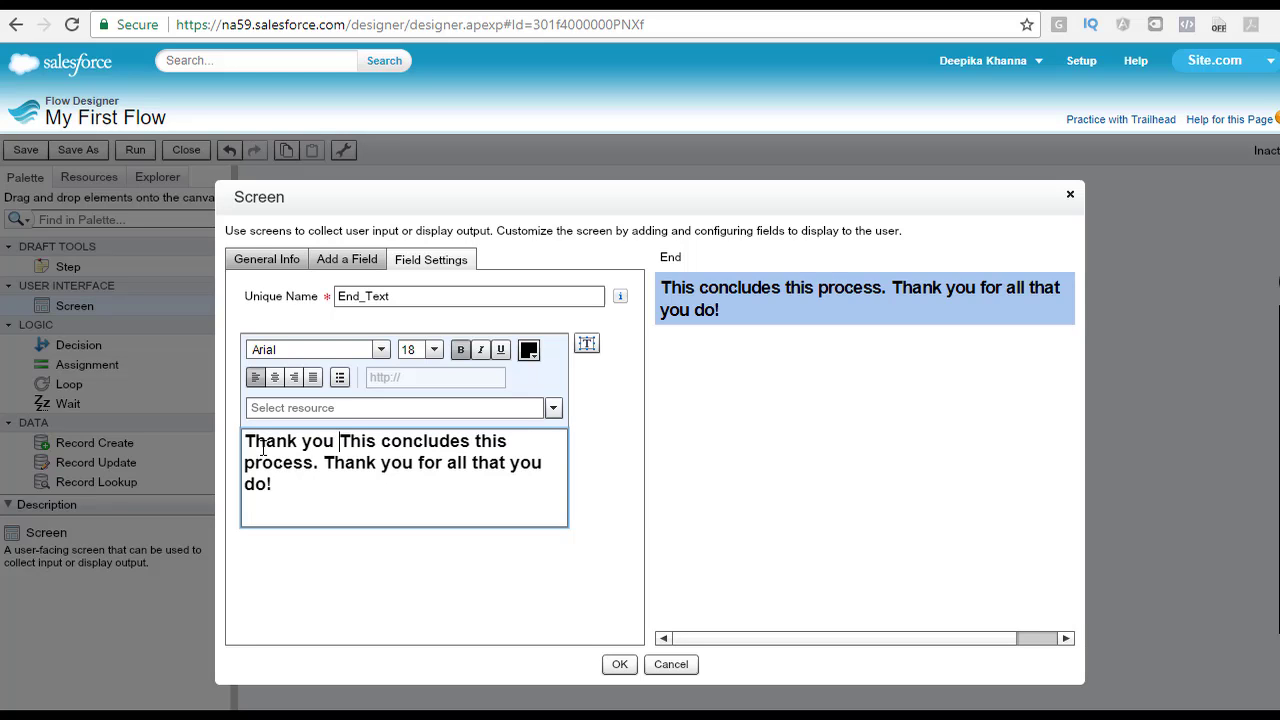
- Insert the Name_Textbox screen input field as {!Name_Textbox} right after the opening "Thank you" in End_Text
click(553, 407)
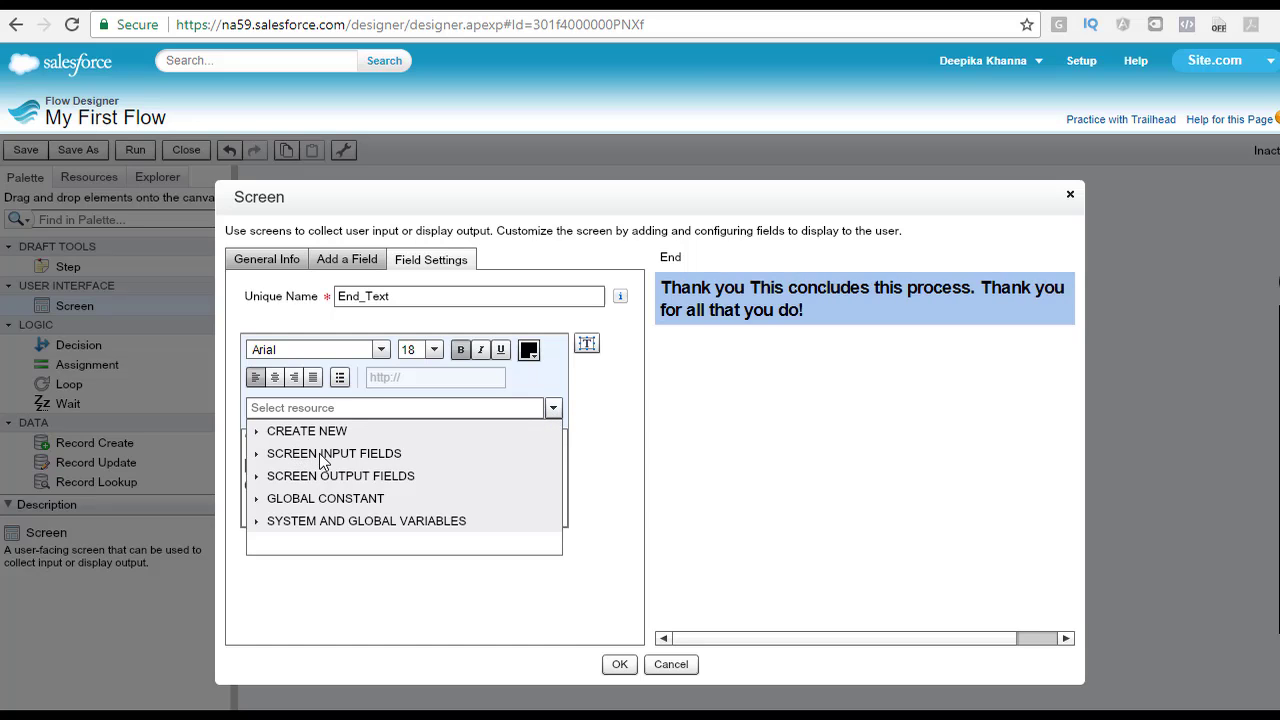
click(257, 454)
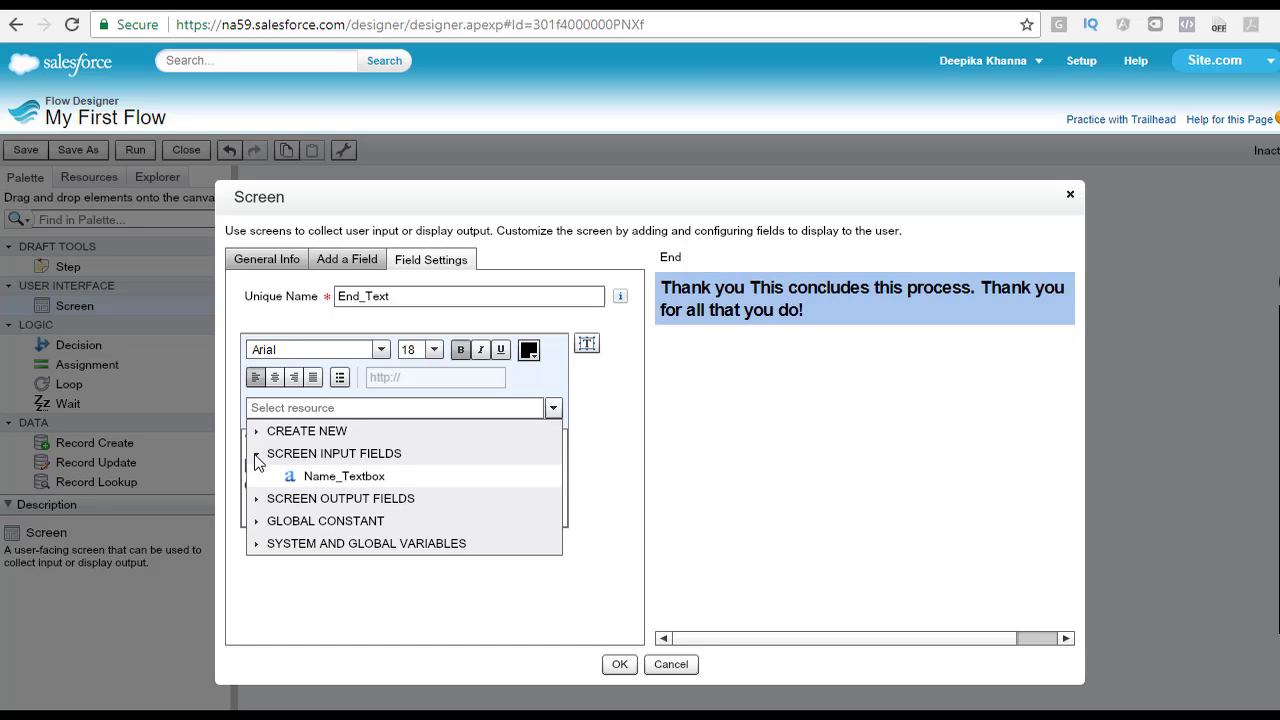
click(343, 476)
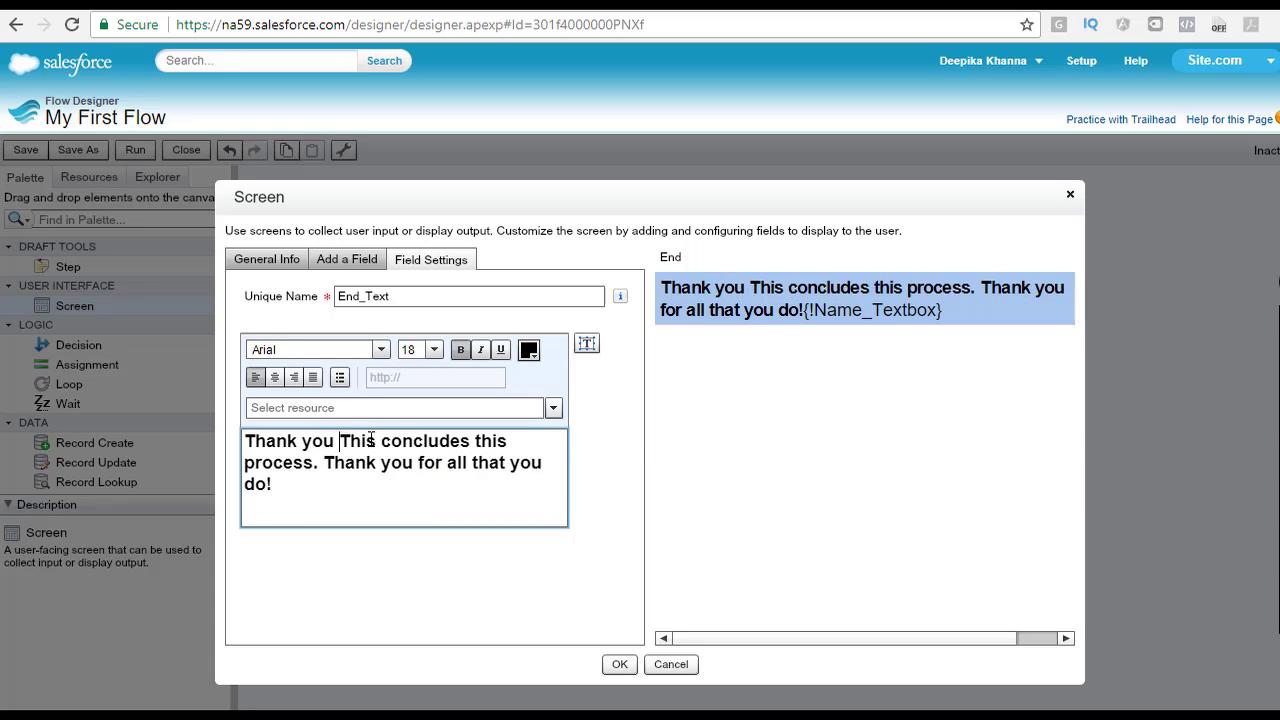
text({!Name_Textbox})
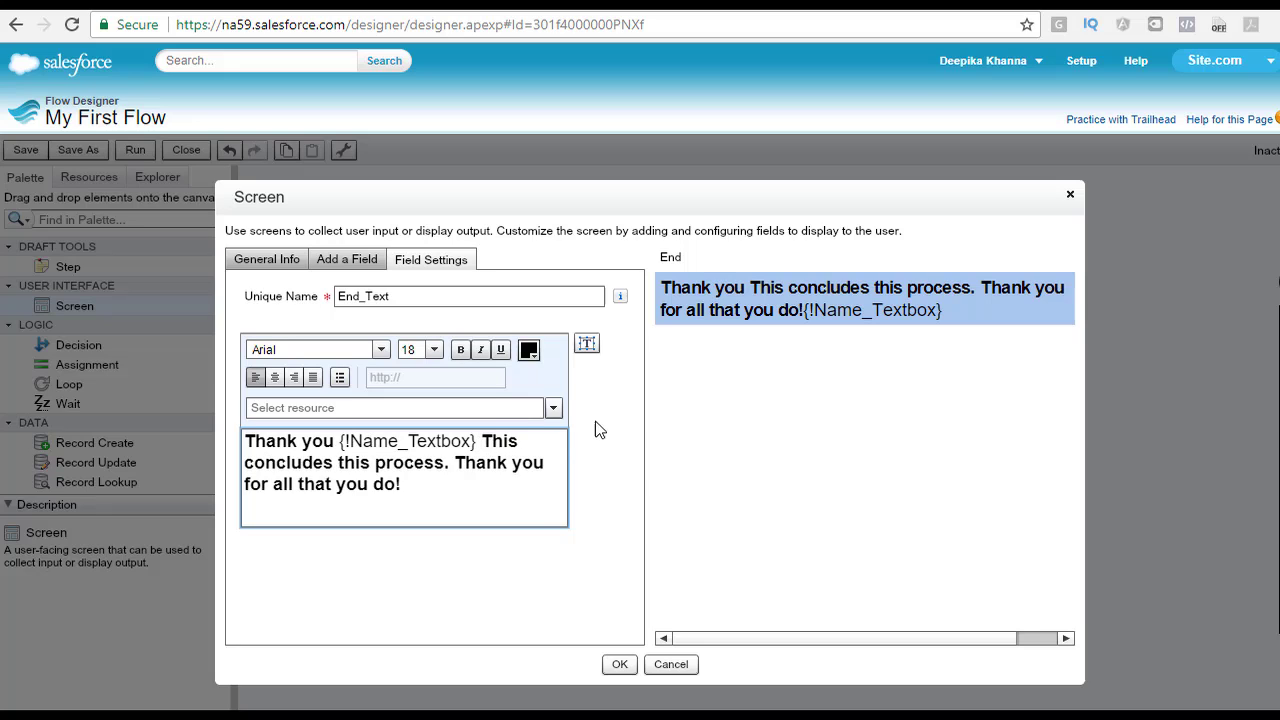
- Try to make the {!Name_Textbox} reference in the End_Text message bold
drag(478, 441, 340, 445)
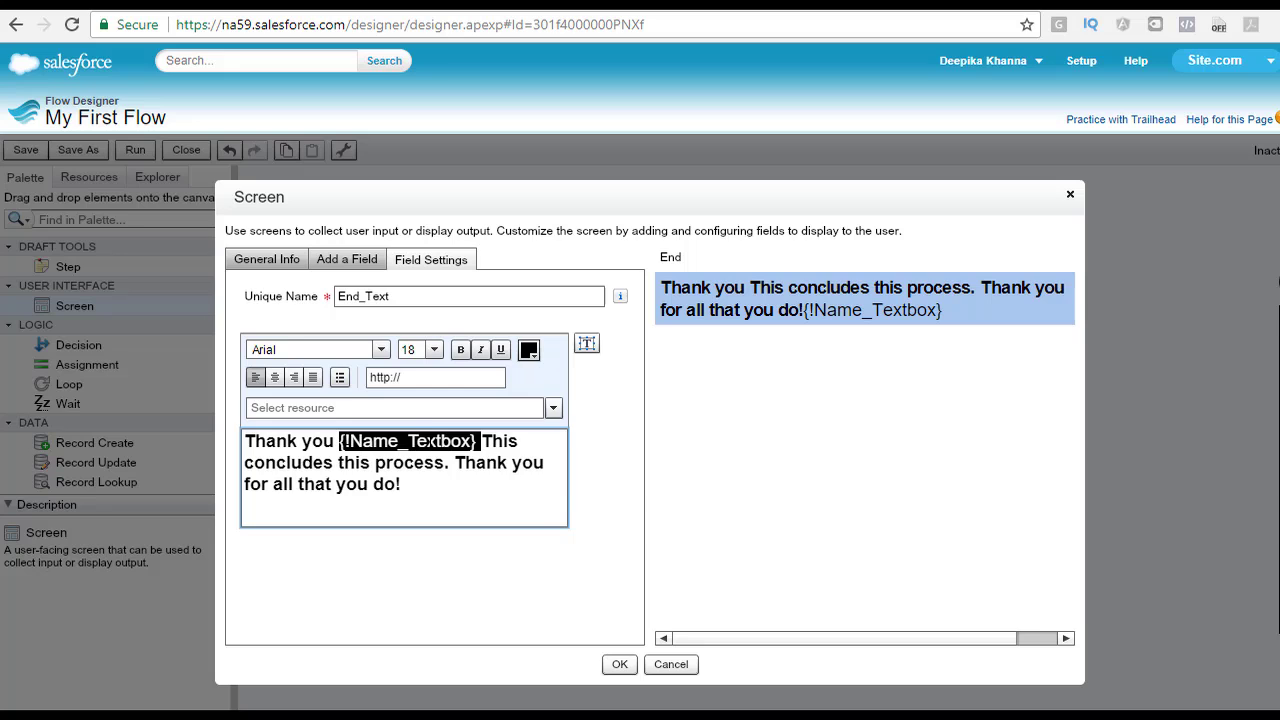
key(ctrl+b)
click(474, 486)
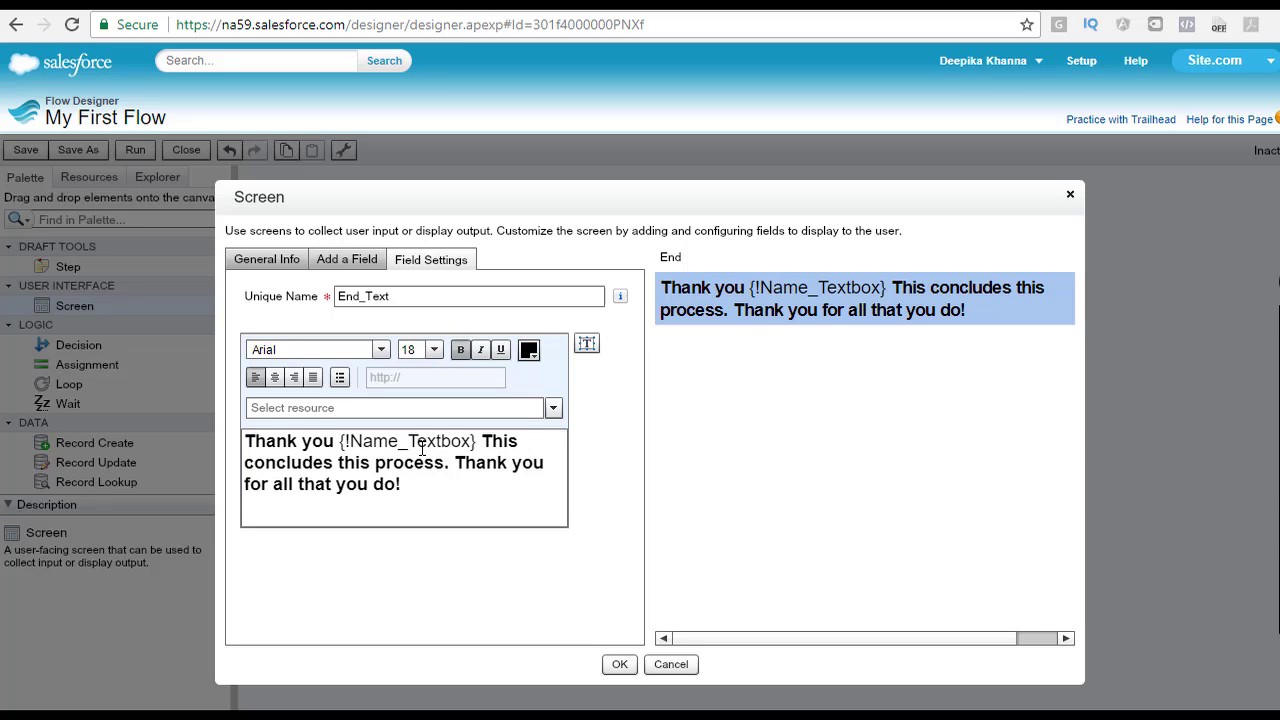
- Insert "for all that you do." after {!Name_Textbox} in End_Text and delete the closing sentence "Thank you for all that you do!"
drag(479, 441, 342, 441)
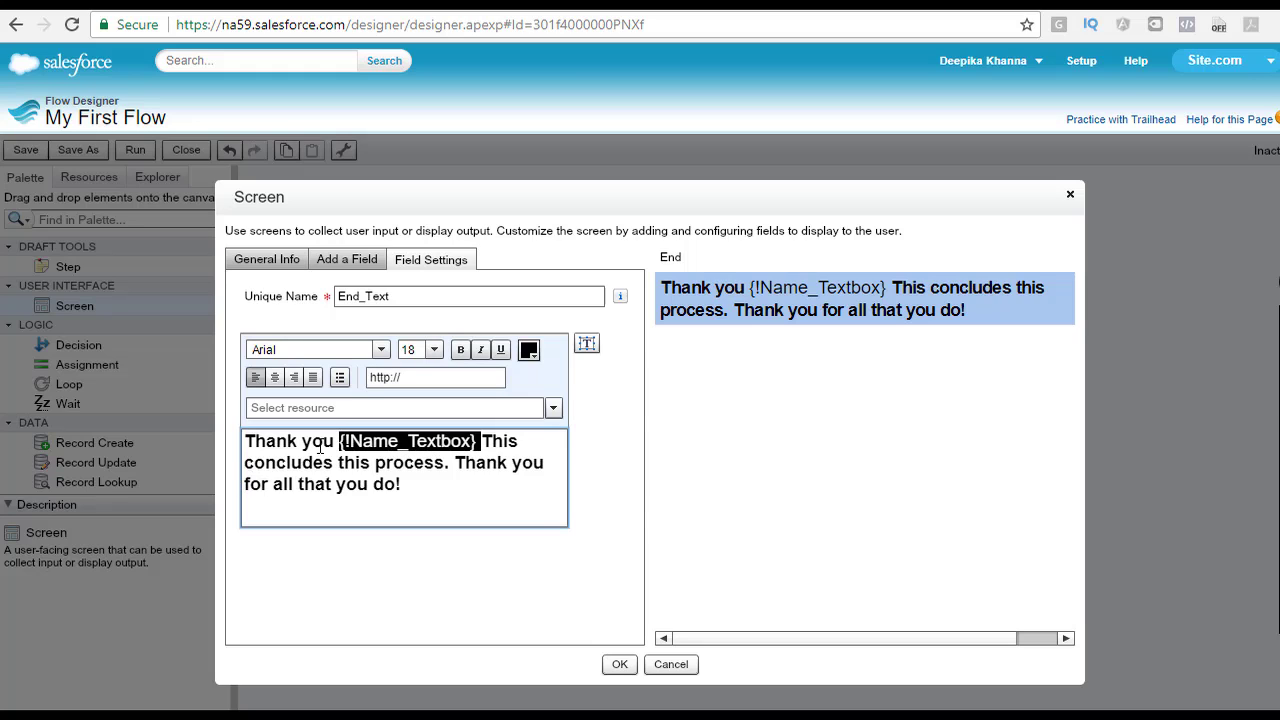
click(484, 441)
text(for all)
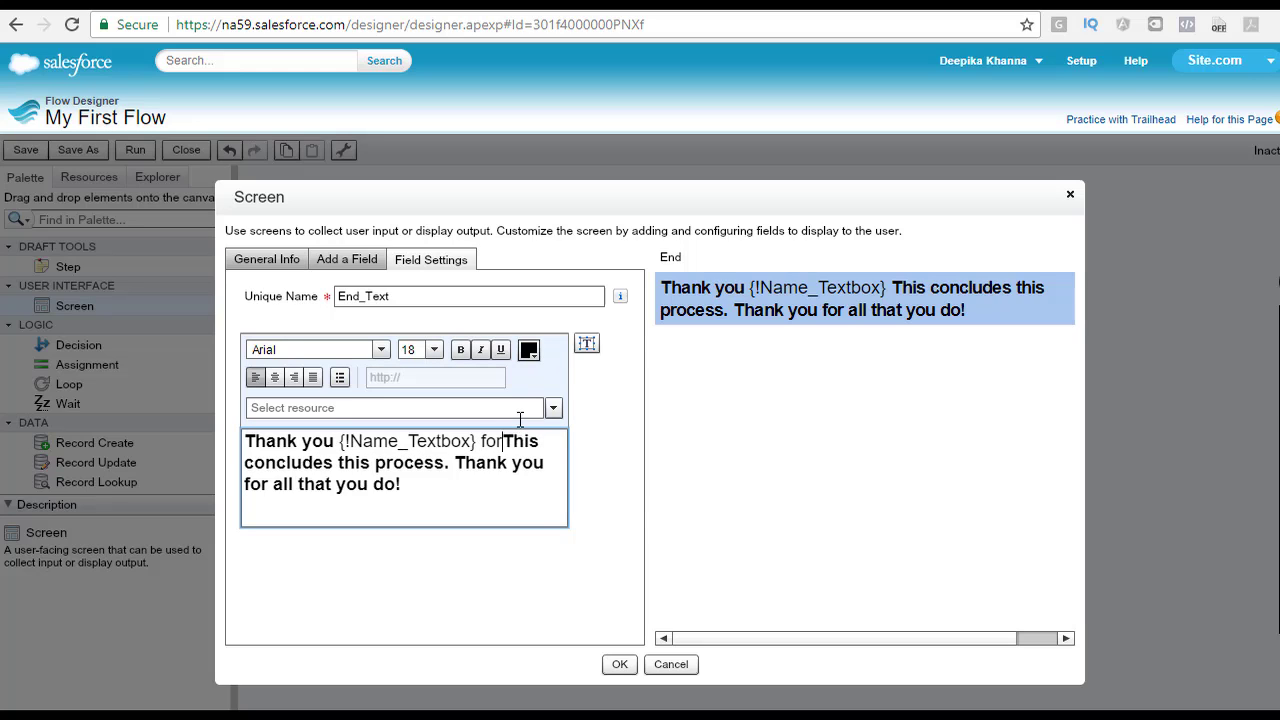
text( that you )
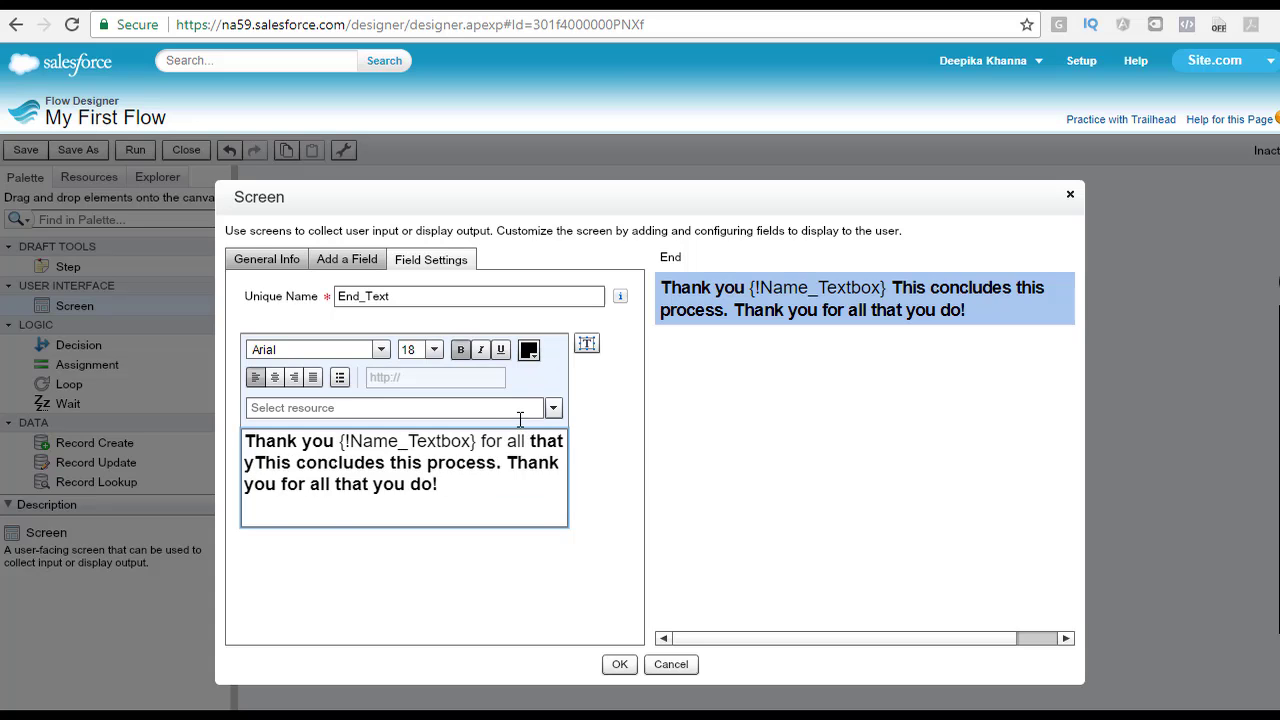
text(do.)
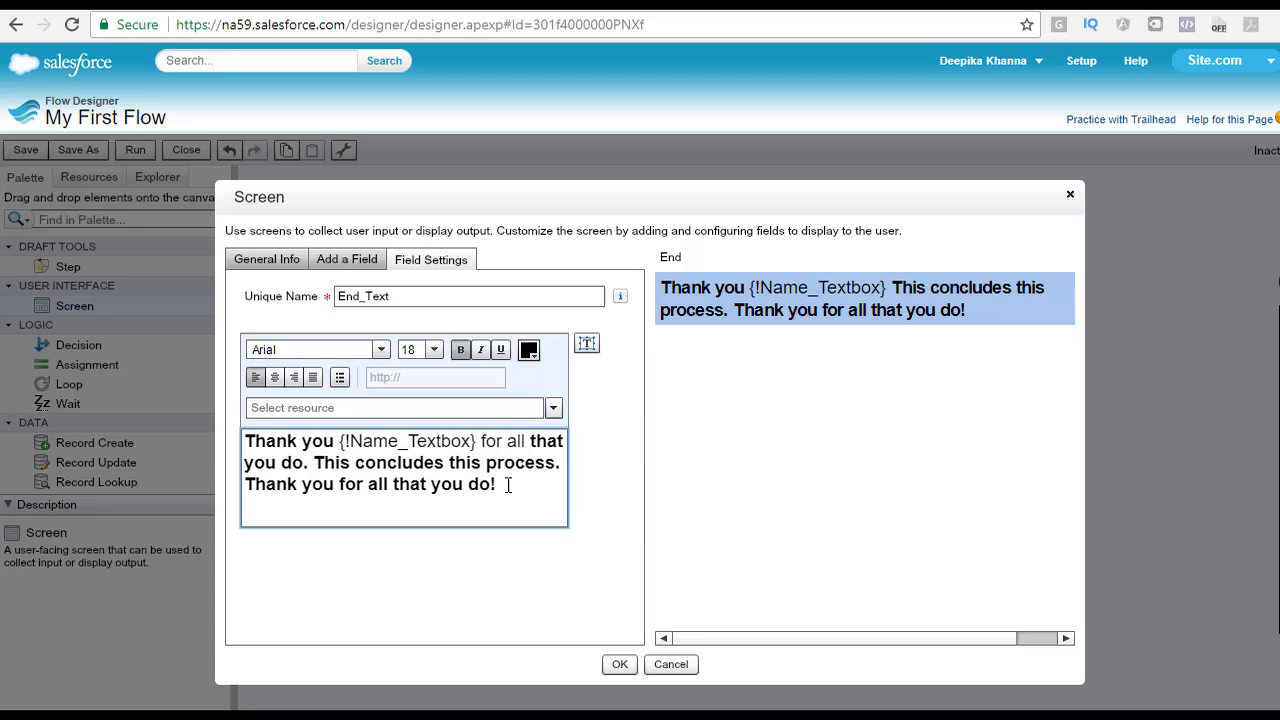
drag(498, 484, 240, 508)
key(BackSpace)
- Remove the bold formatting from the whole End_Text message
drag(564, 466, 243, 439)
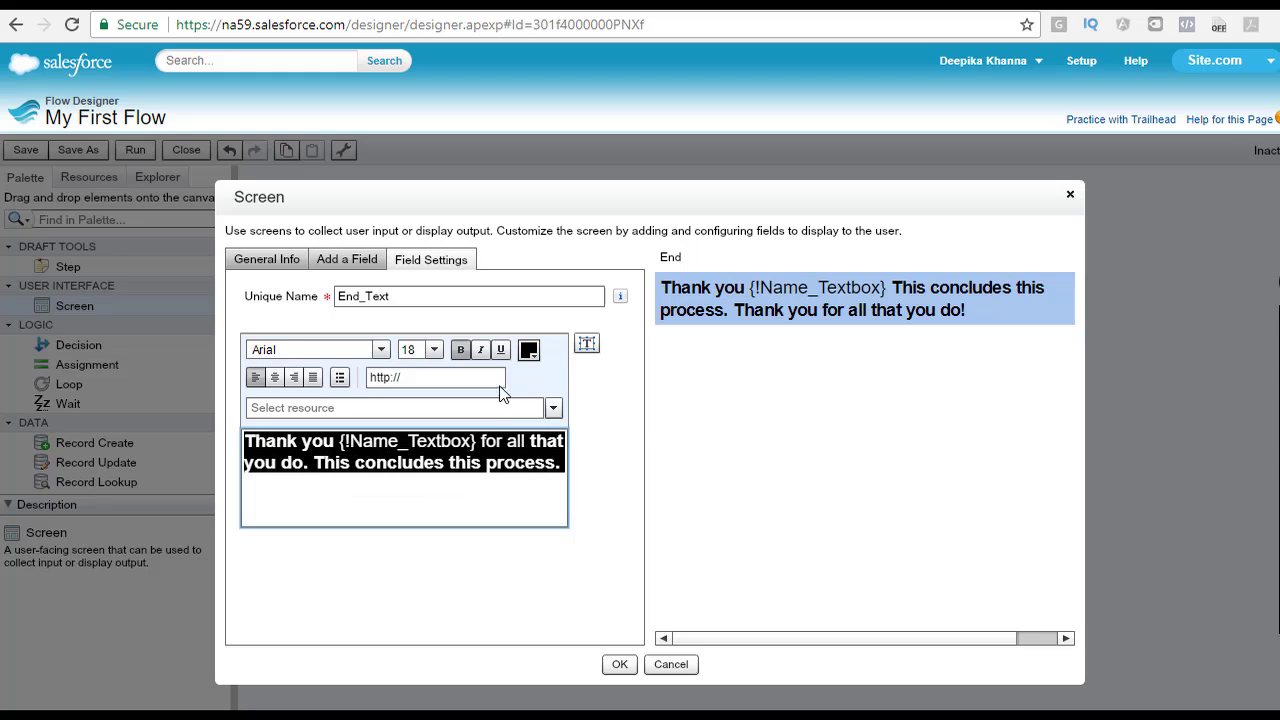
click(434, 349)
click(413, 394)
click(383, 512)
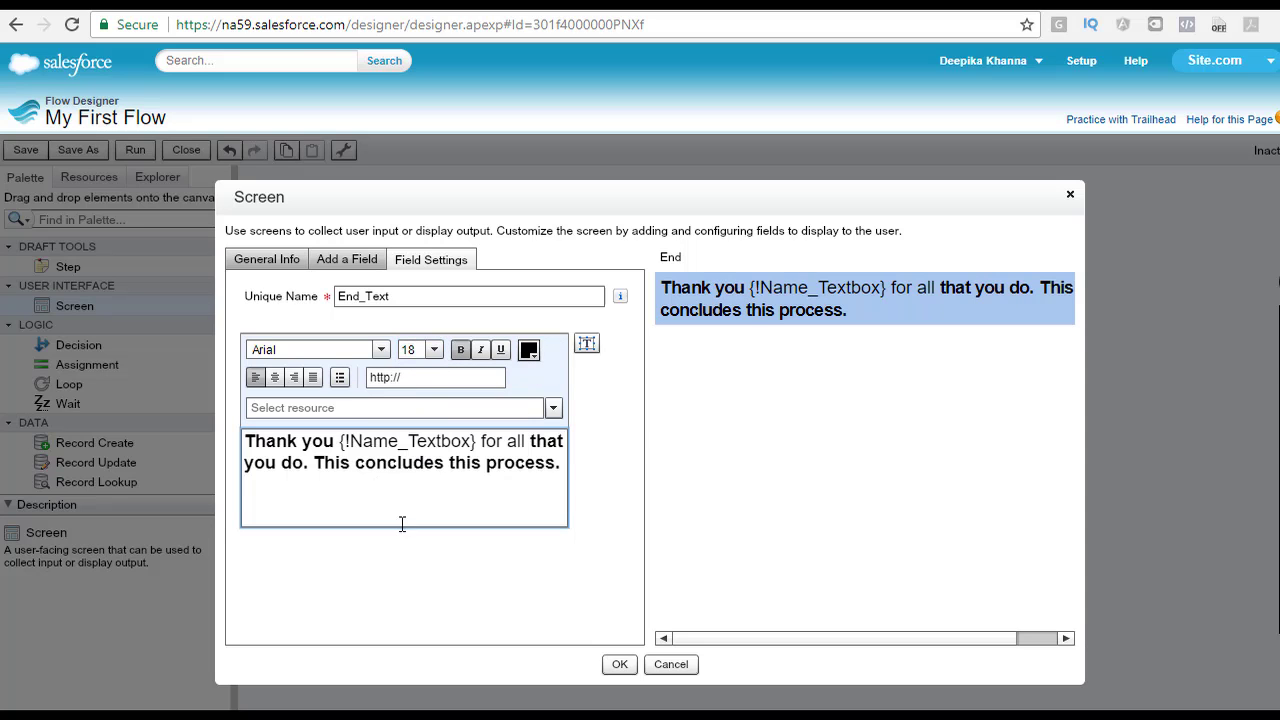
drag(562, 465, 244, 440)
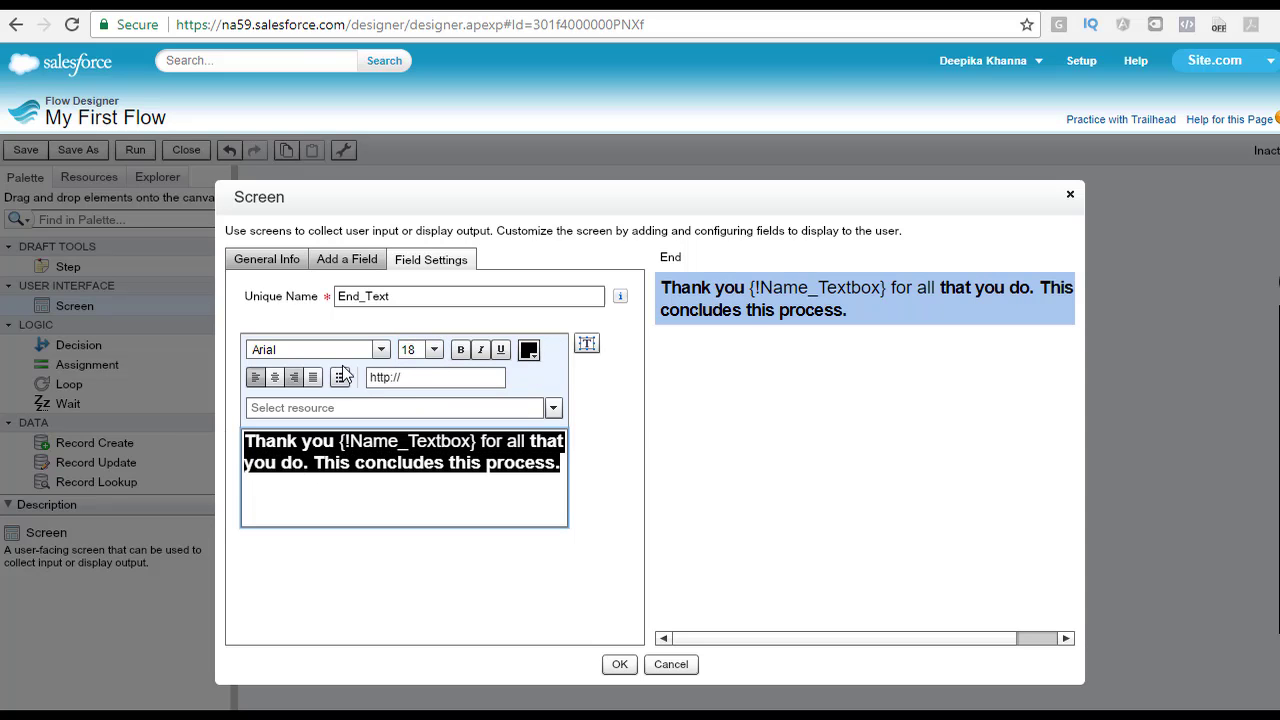
click(455, 351)
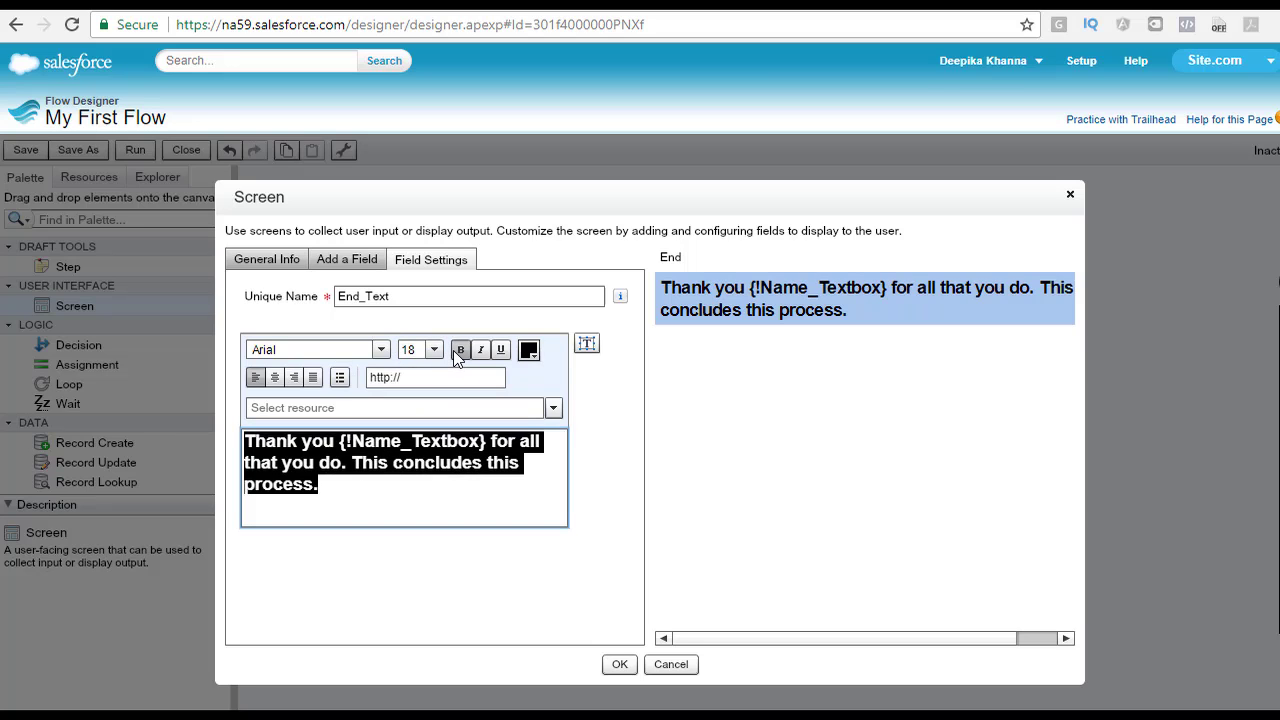
click(453, 349)
click(527, 440)
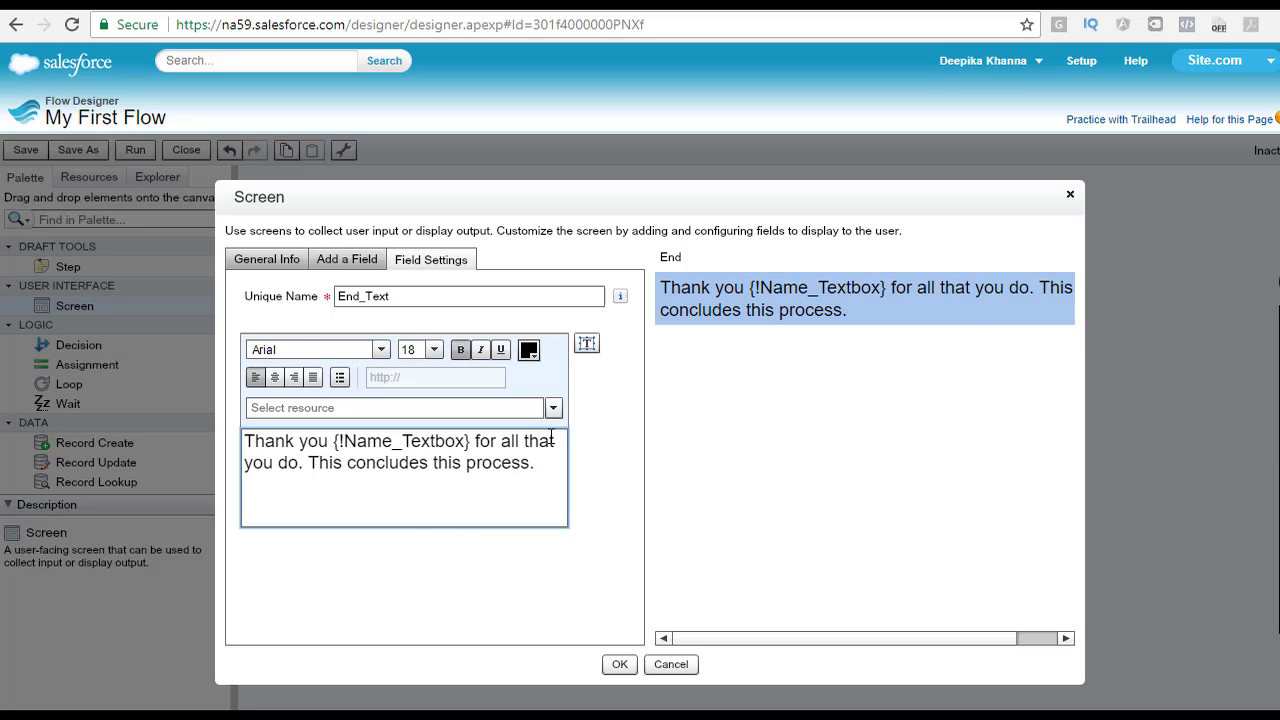
- Review the screen input fields and screen output fields available as resources for the End_Text message
drag(335, 440, 472, 440)
click(553, 408)
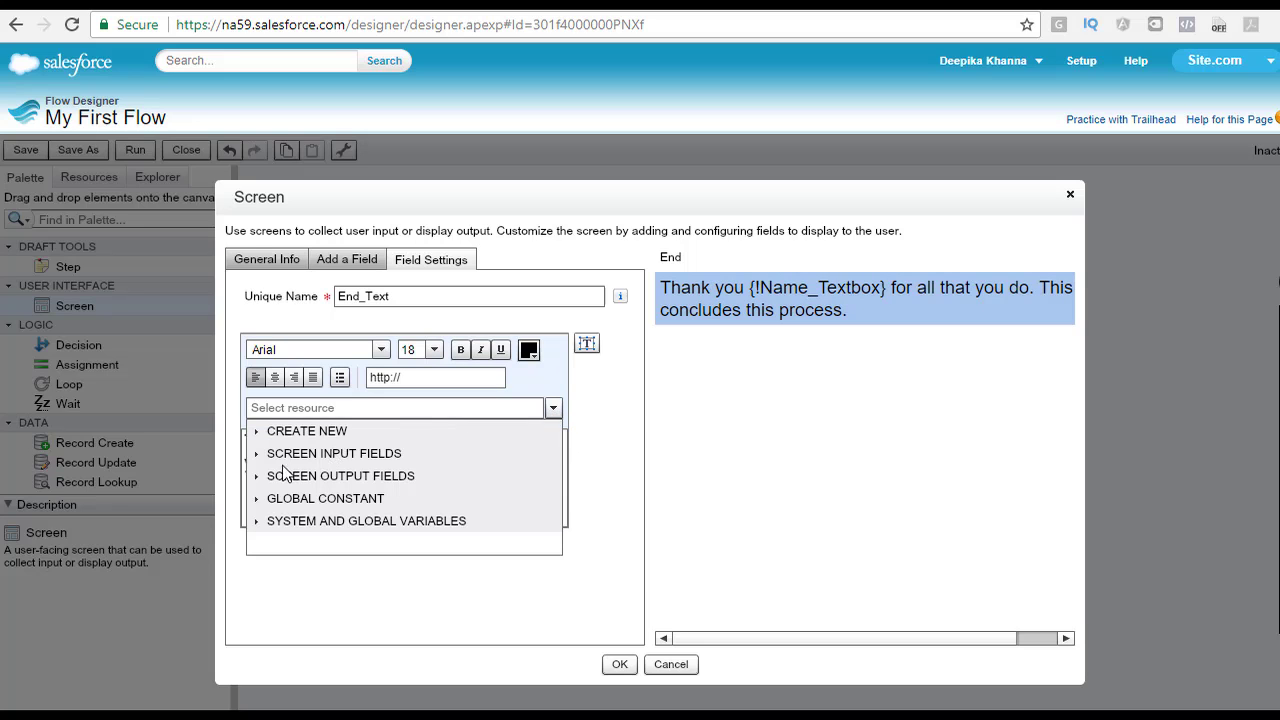
click(260, 458)
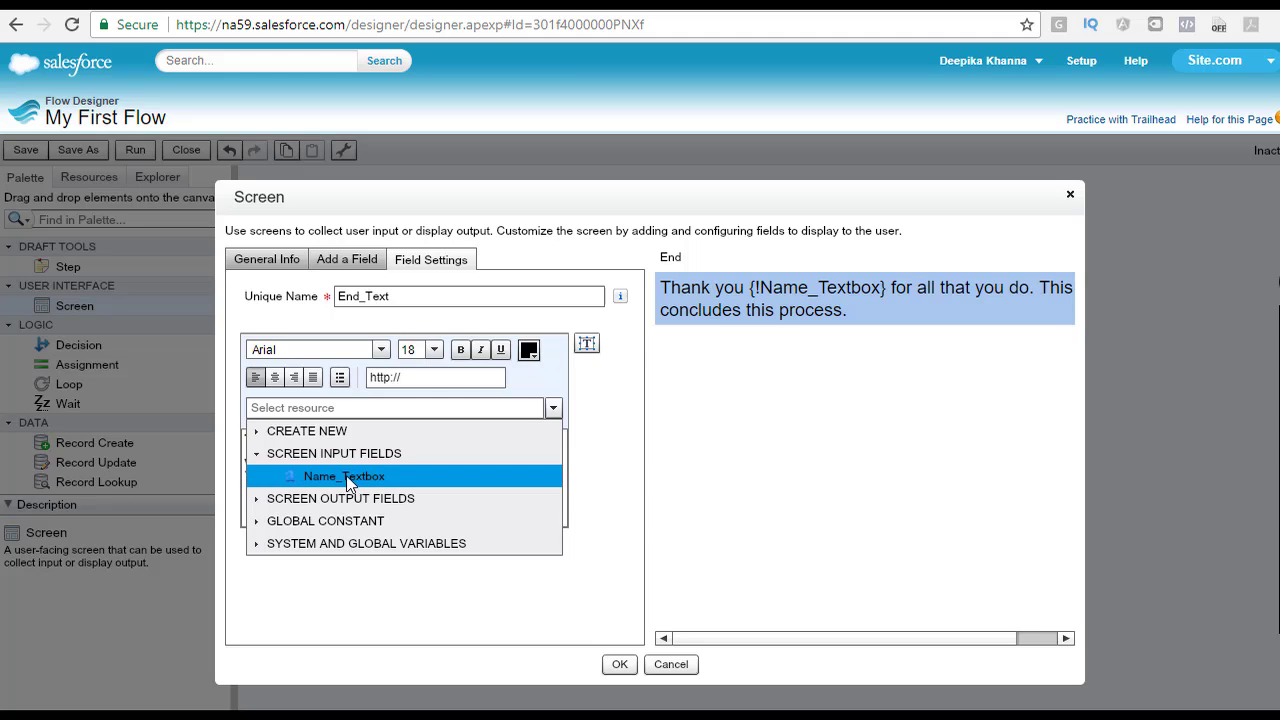
click(262, 502)
scroll(337, 540, down, 1)
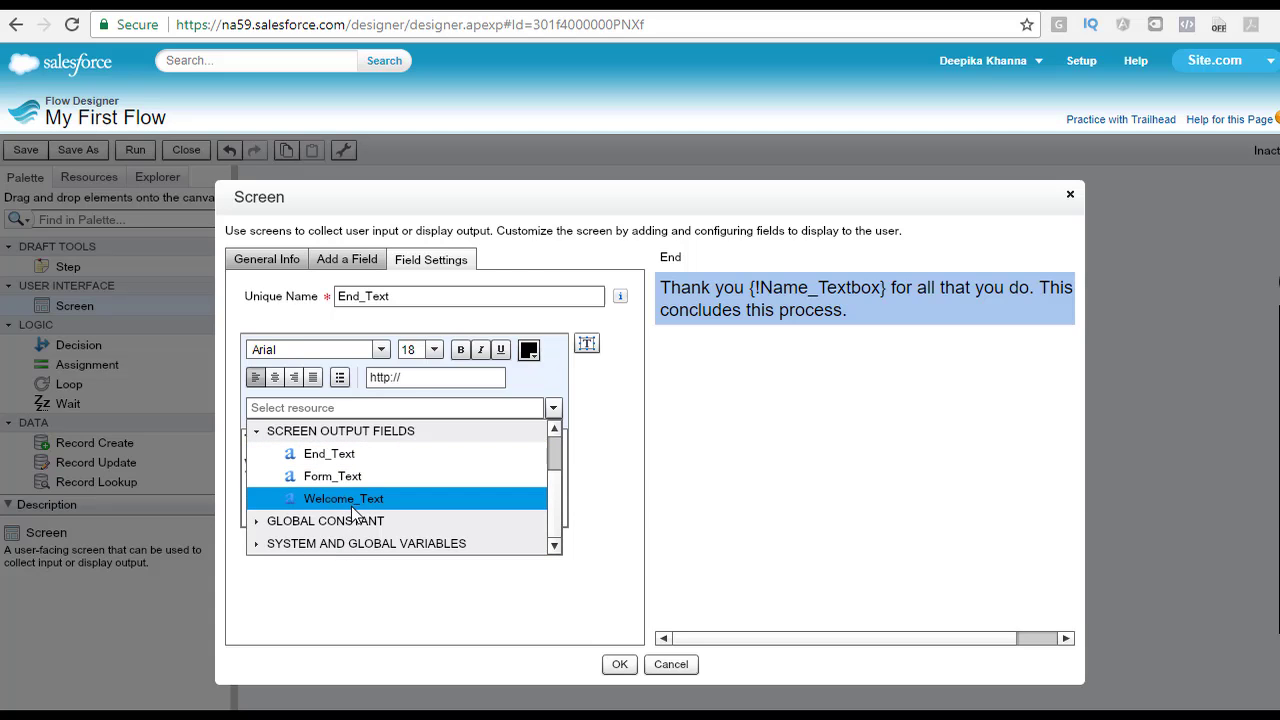
scroll(352, 513, up, 1)
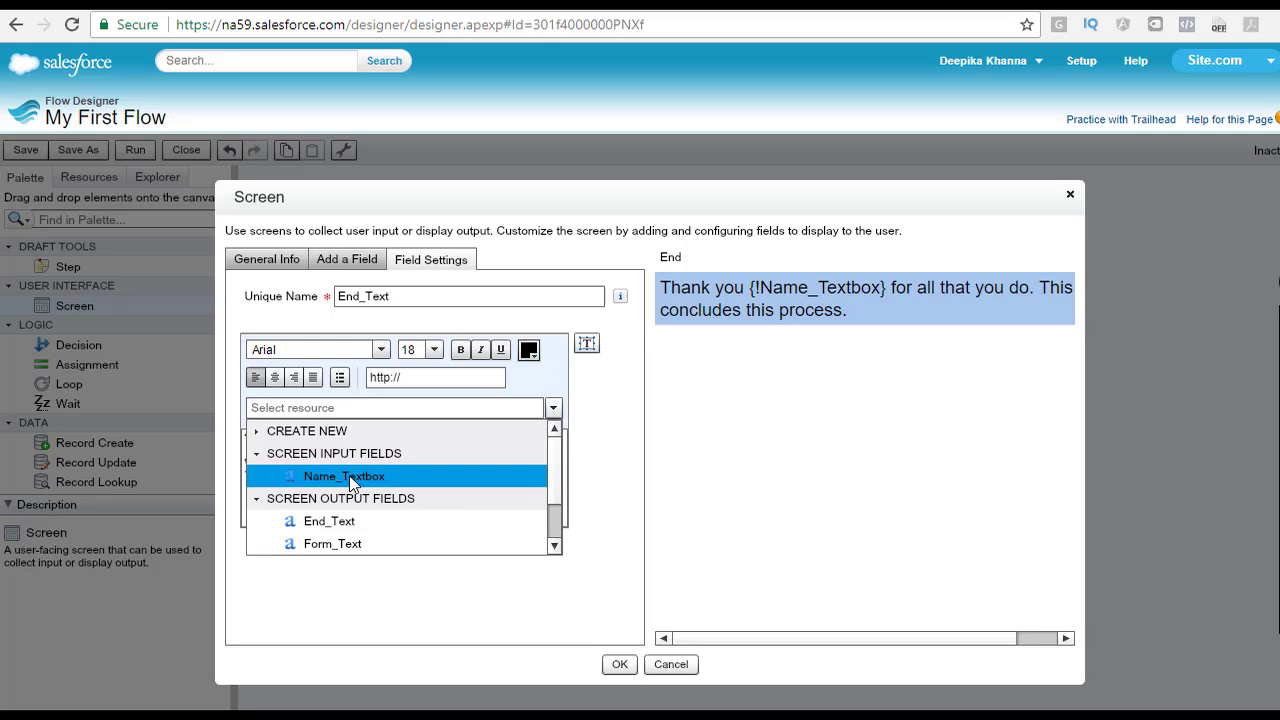
- Save My First Flow with the updated End screen and run it
click(620, 664)
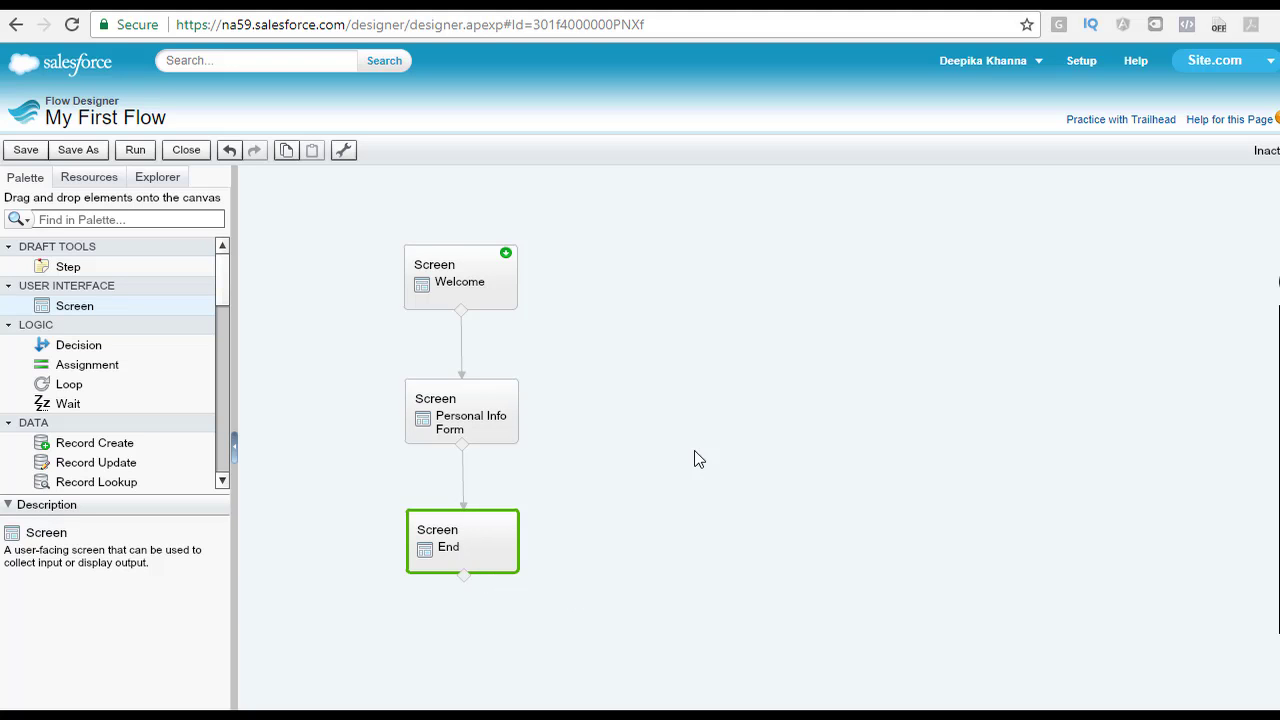
click(26, 151)
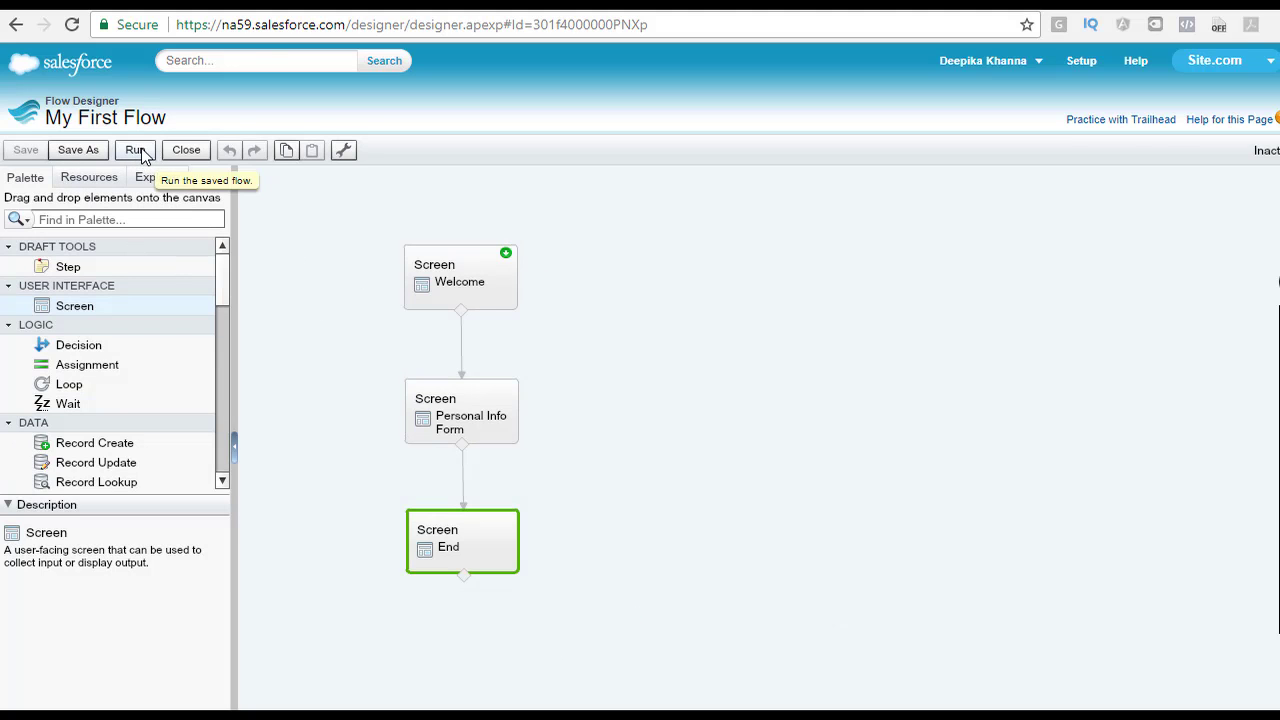
click(140, 153)
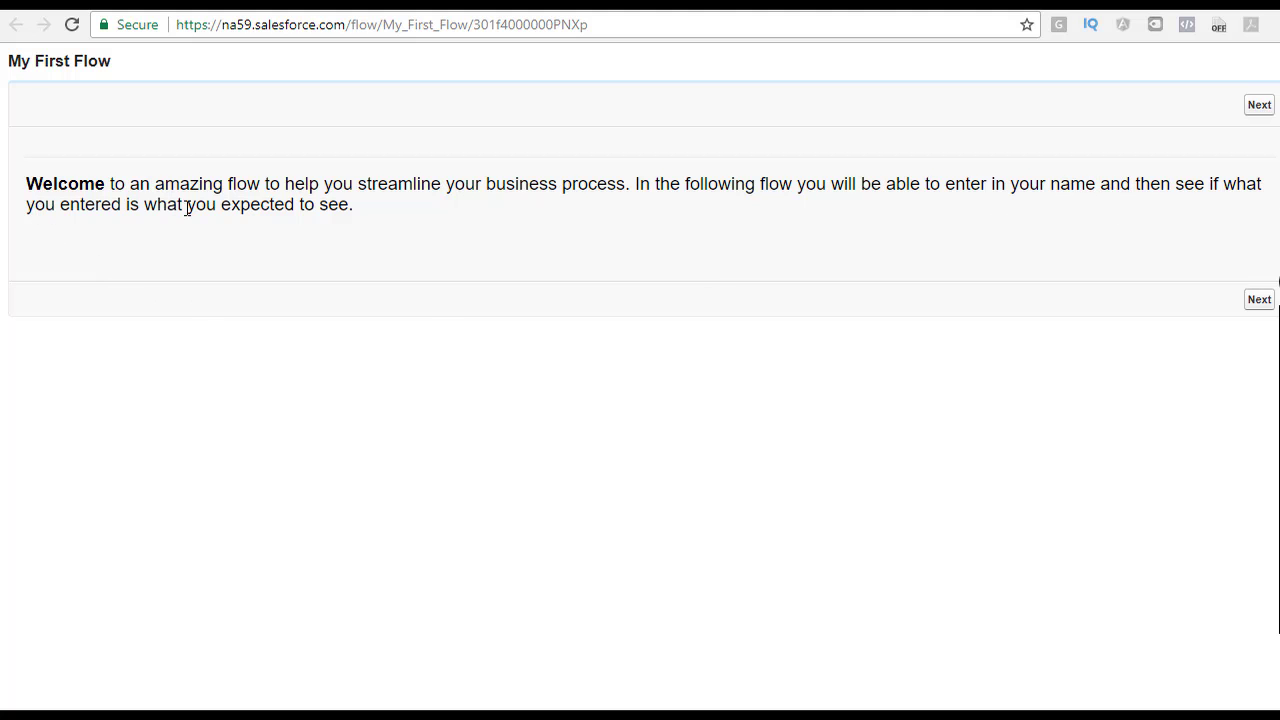
- Go through the running flow with a first name in the Name field, check the closing message and finish
click(1262, 302)
click(302, 221)
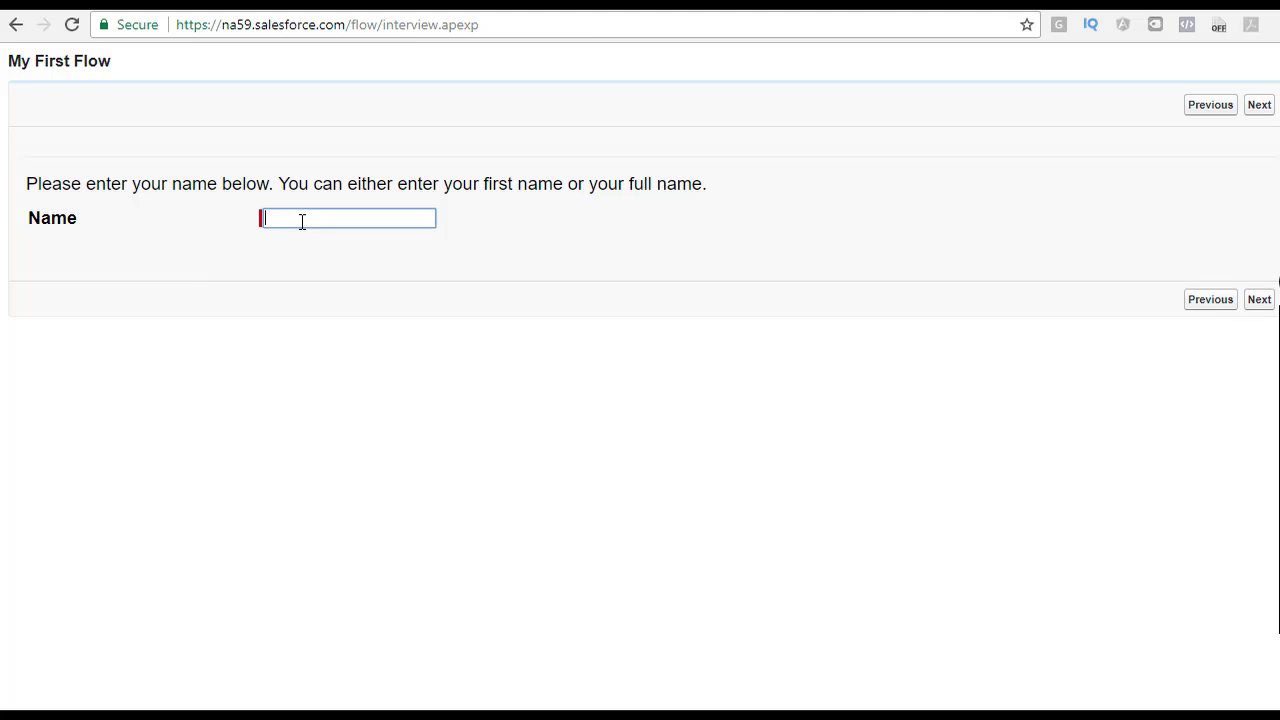
text(Deepika)
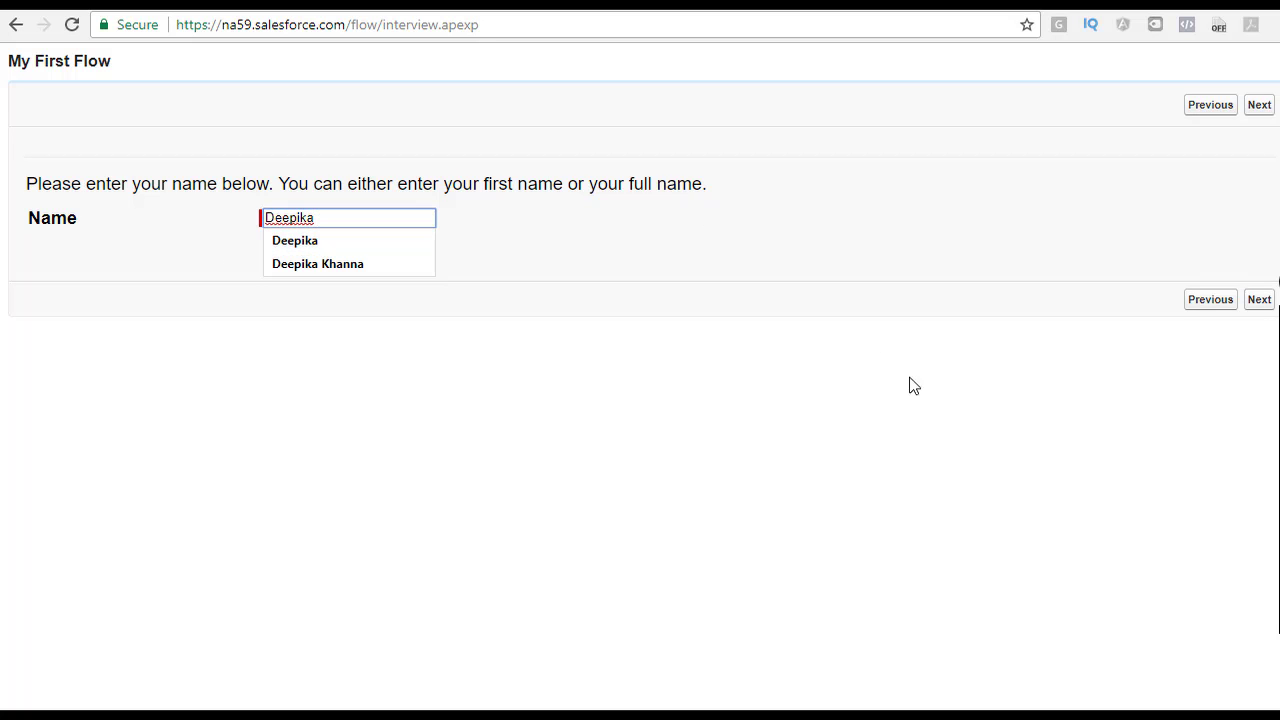
click(1258, 302)
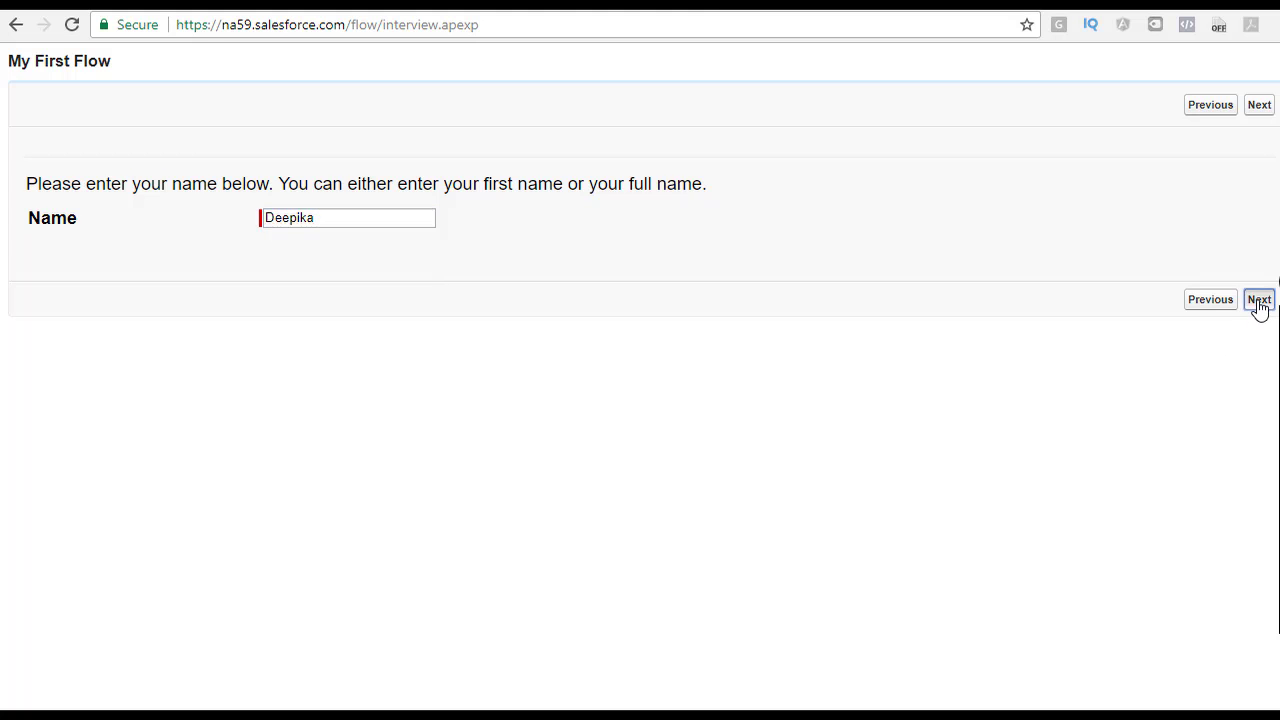
drag(13, 186, 562, 186)
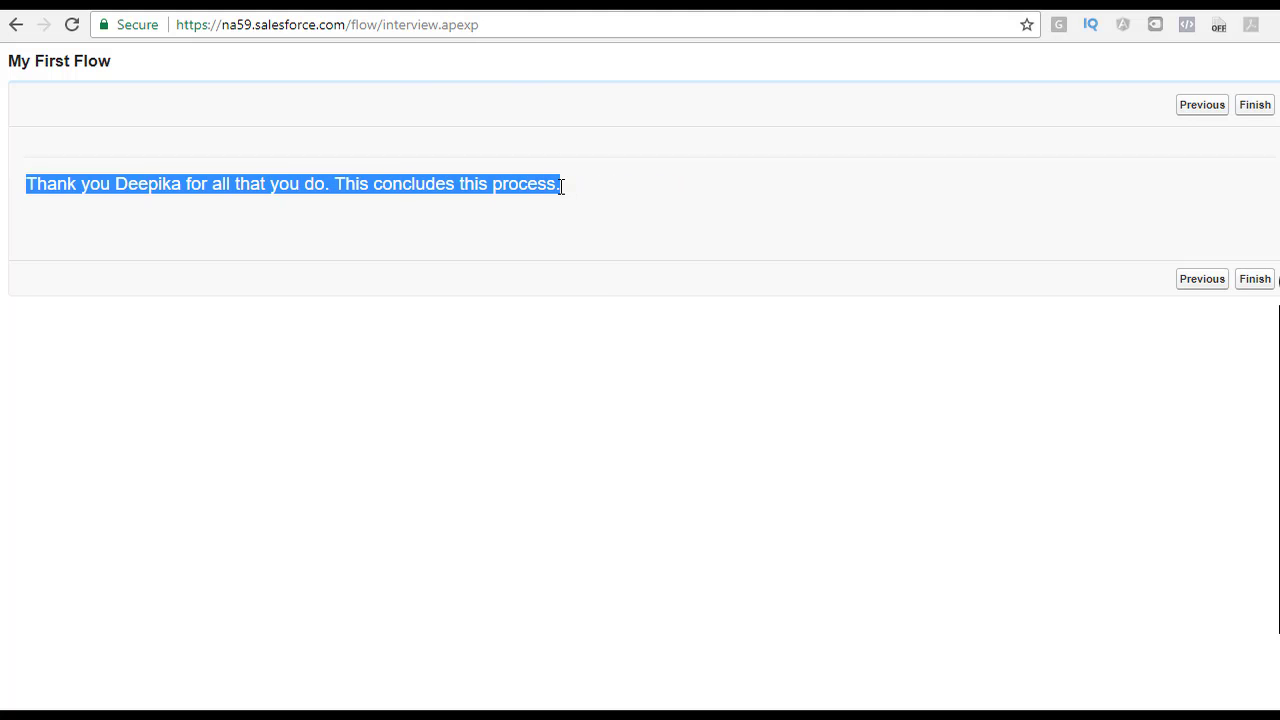
click(1245, 285)
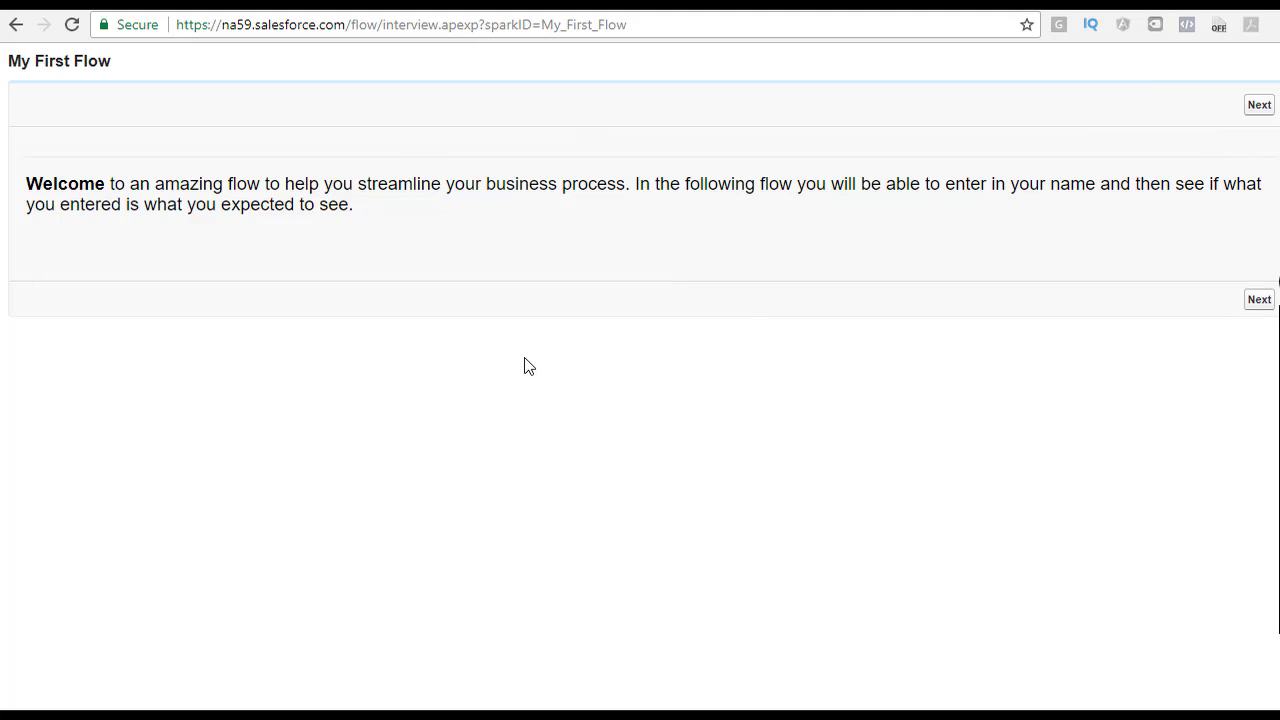
- Go through the flow again with a full name in the Name field, check the thank-you message and finish
click(1259, 106)
click(303, 216)
text(Simran)
click(415, 282)
click(435, 222)
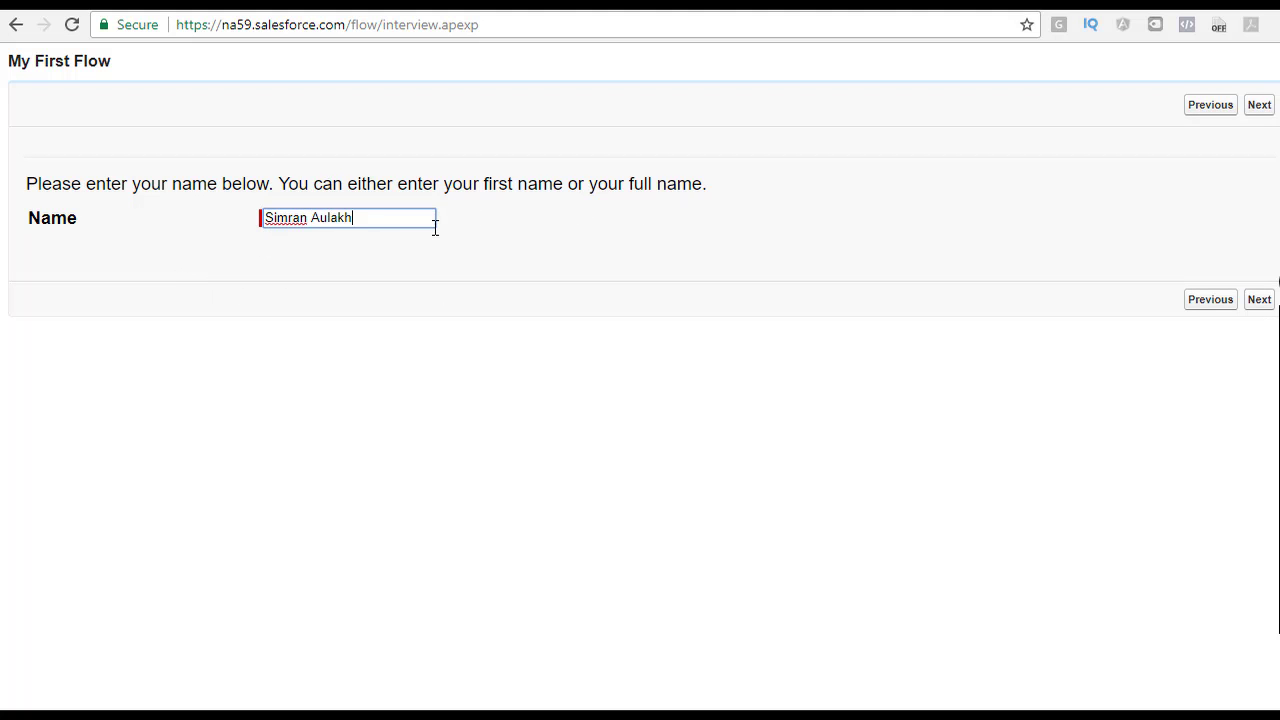
click(1259, 301)
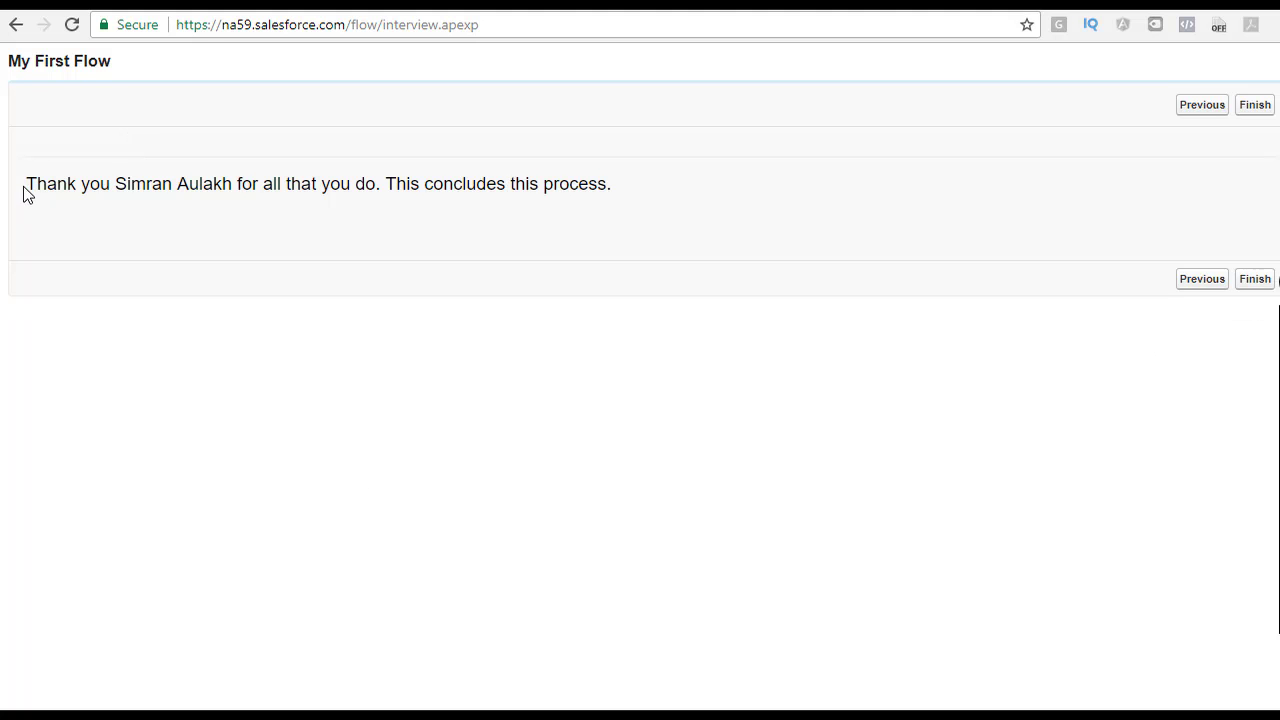
drag(30, 186, 632, 193)
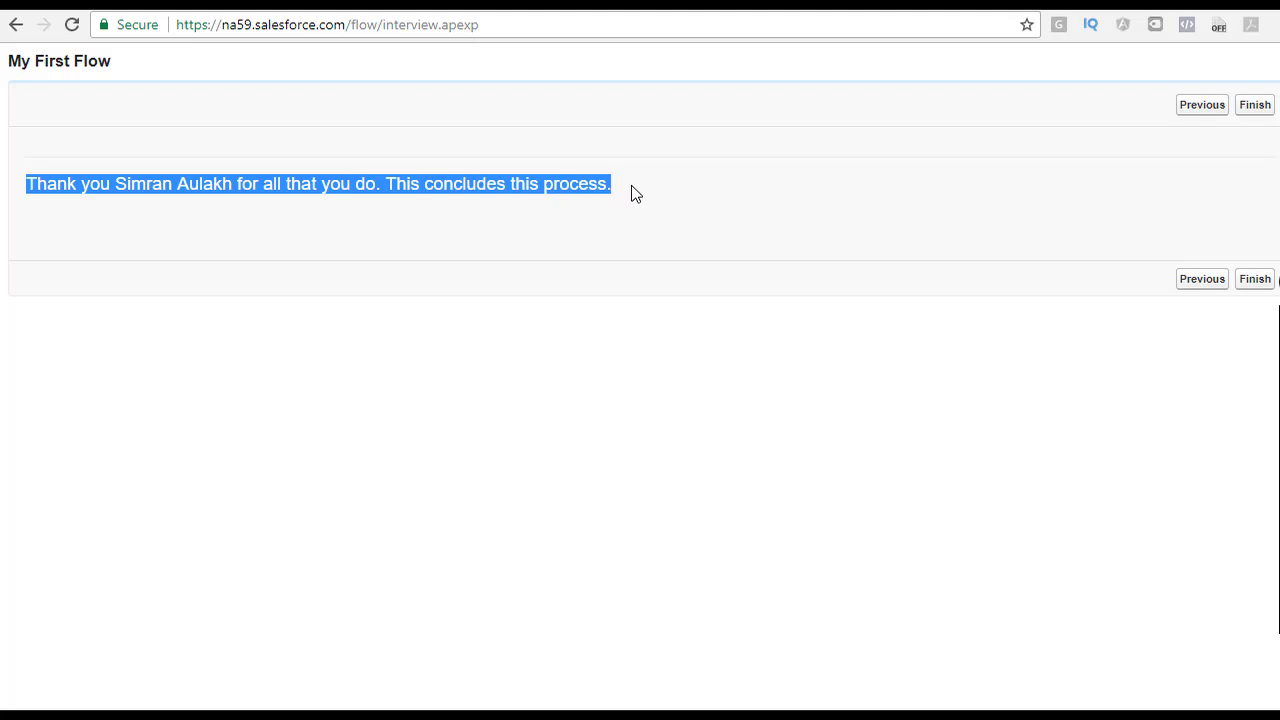
click(1249, 280)
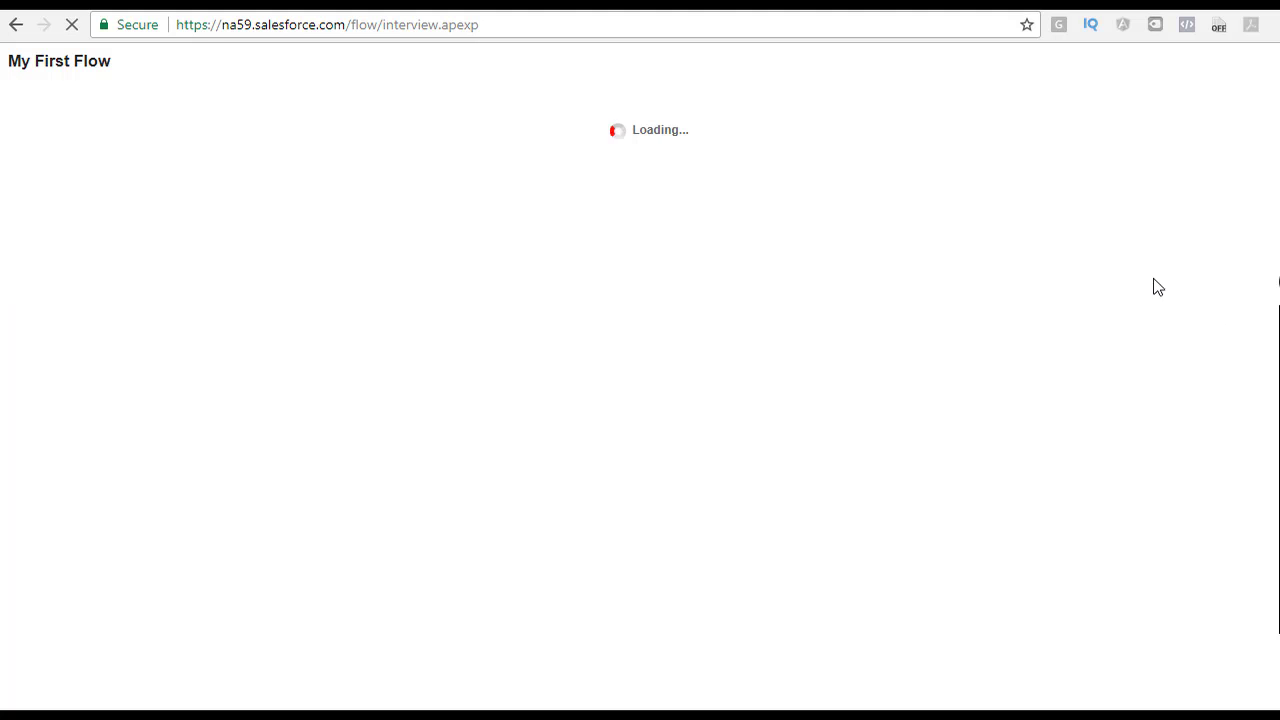